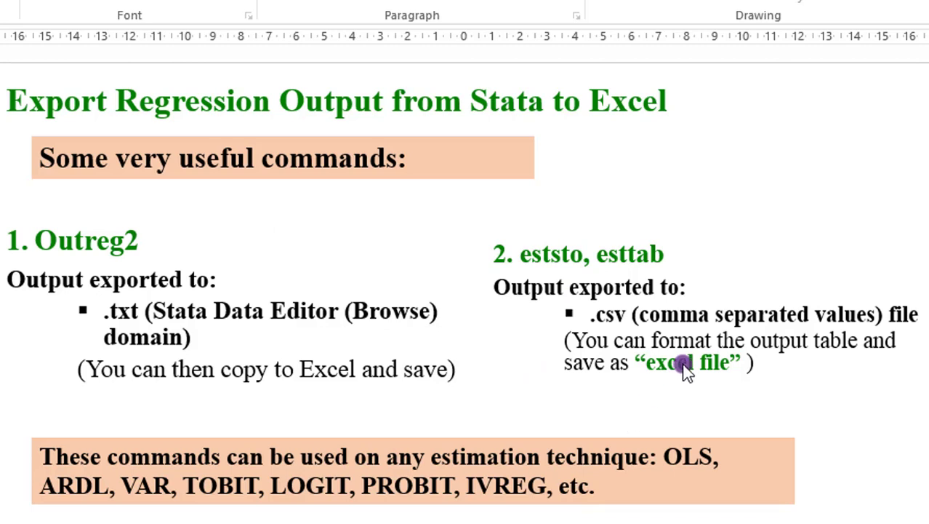
- Switch from the Word notes to the Stata window with the outreg2 do-file
click(218, 513)
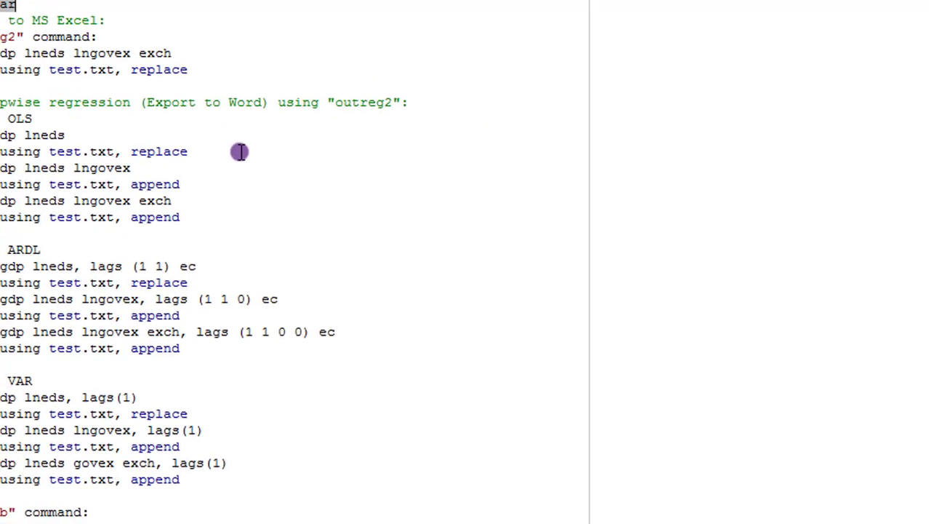
- Run 'tsset year' from the do-file so the data form a yearly 1981–2014 series
click(354, 140)
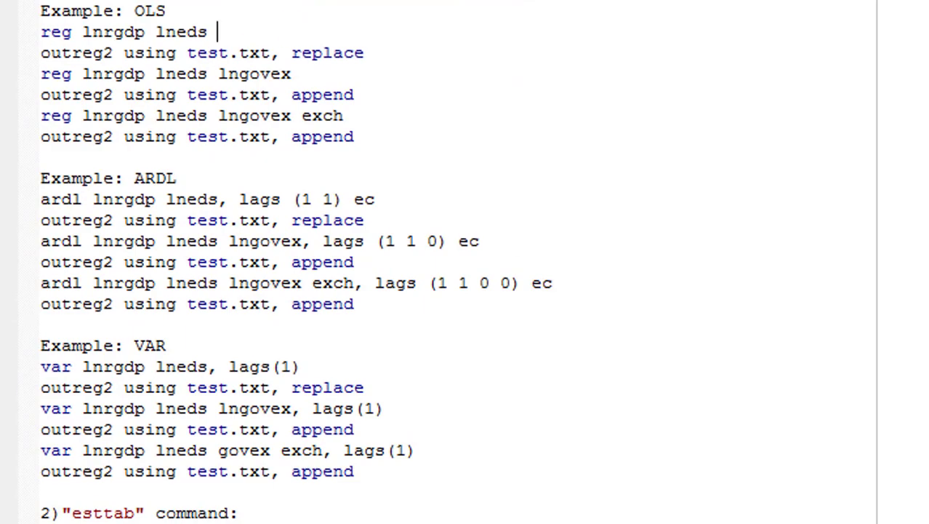
click(109, 82)
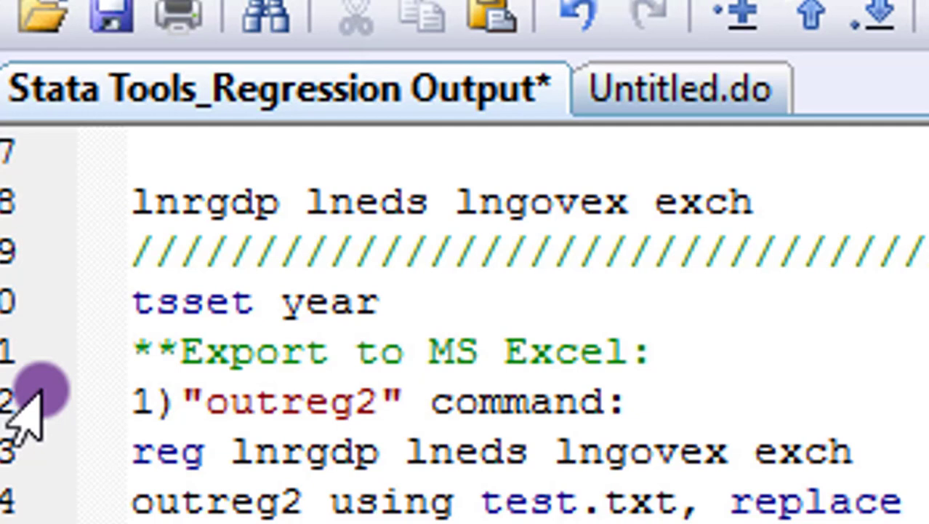
click(137, 303)
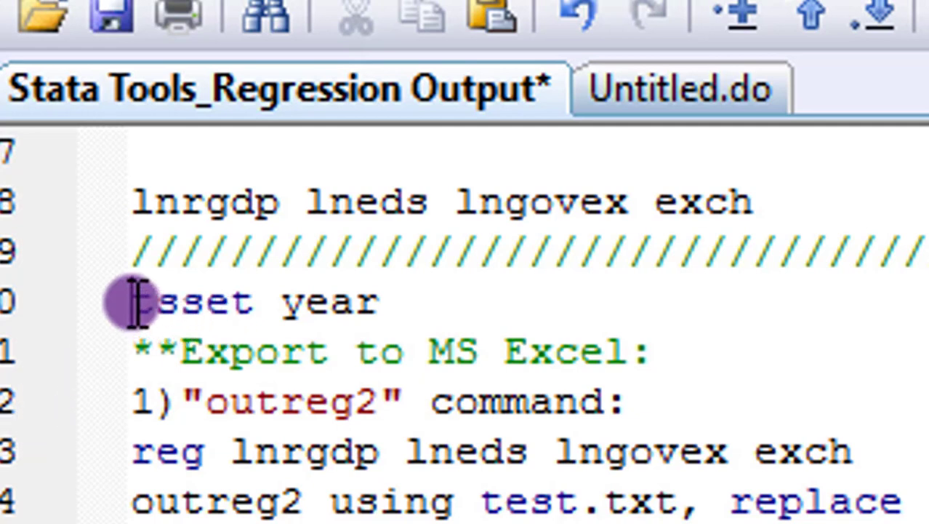
drag(137, 303, 391, 304)
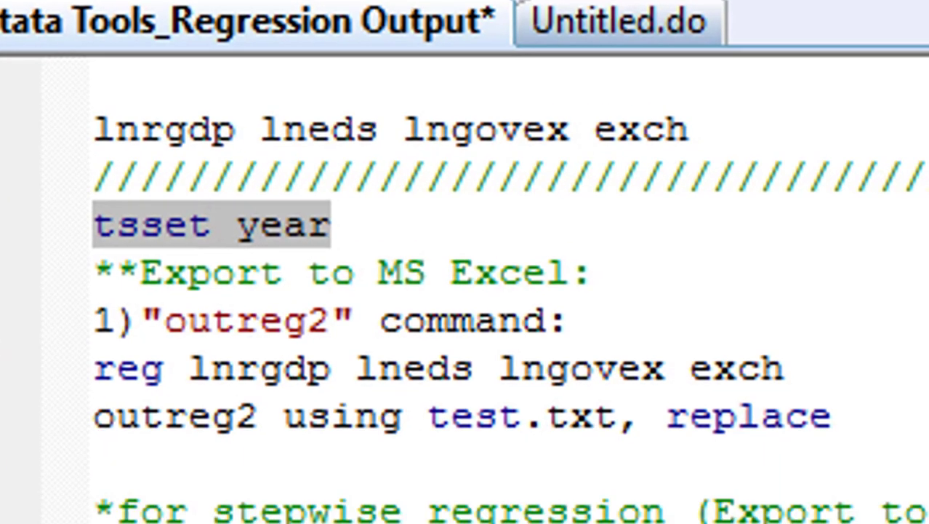
key(ctrl+d)
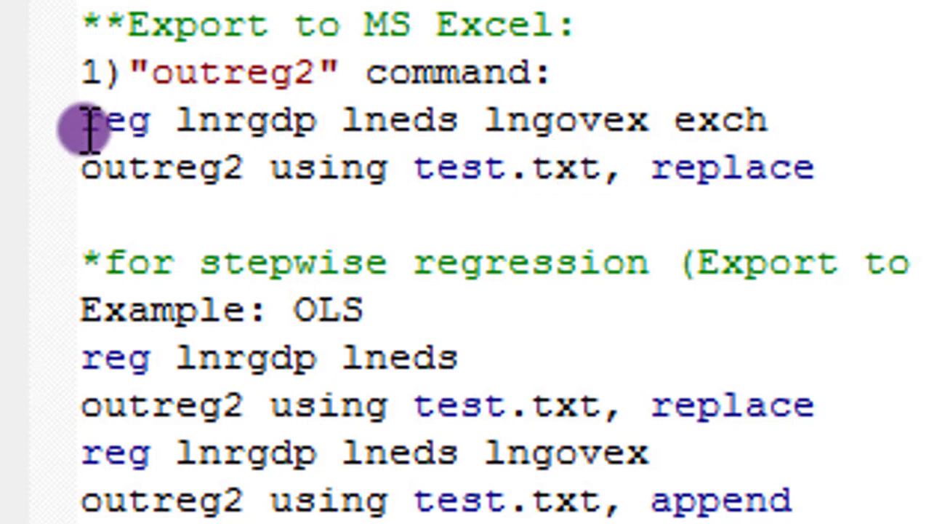
- Run reg lnrgdp lneds lngovex exch with outreg2 to test.txt and open the seeout table
key(shift+Down)
key(shift+Down)
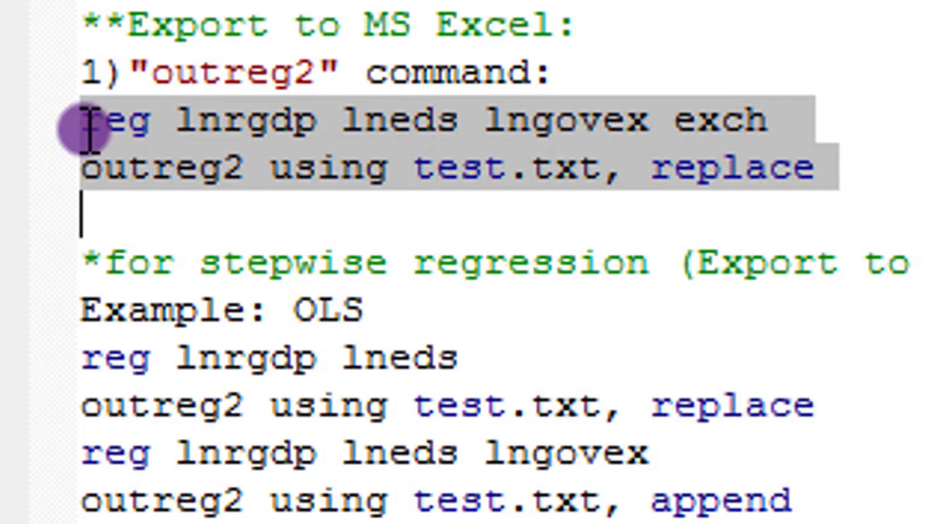
key(ctrl+d)
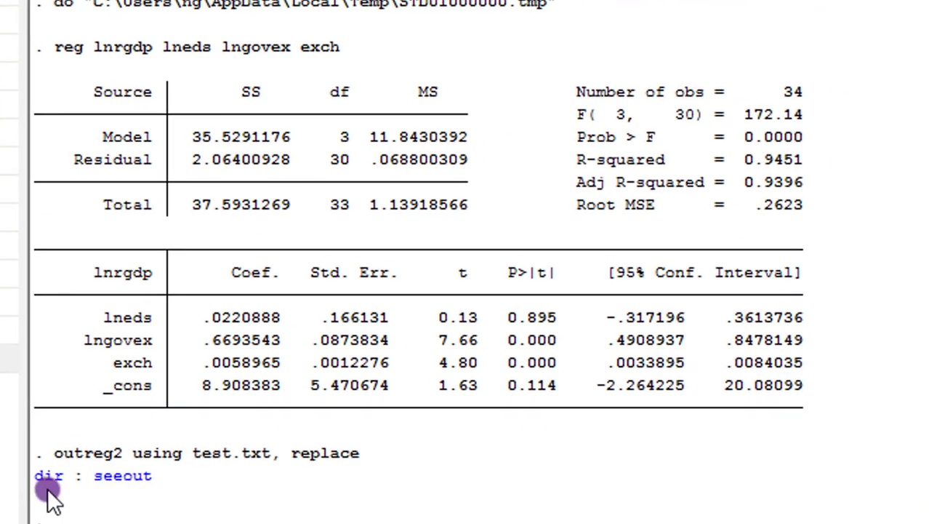
click(113, 477)
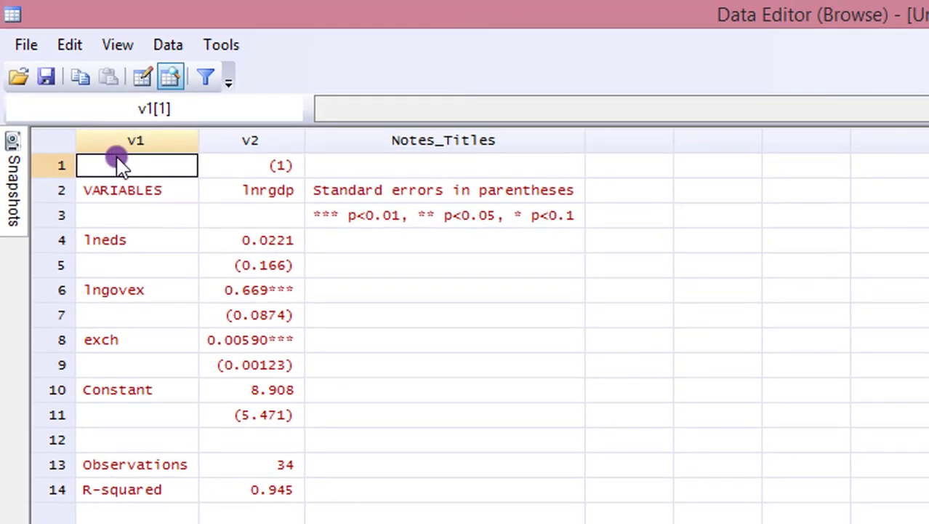
- Select the whole 14-row lnrgdp table in the Data Editor and copy it
click(62, 141)
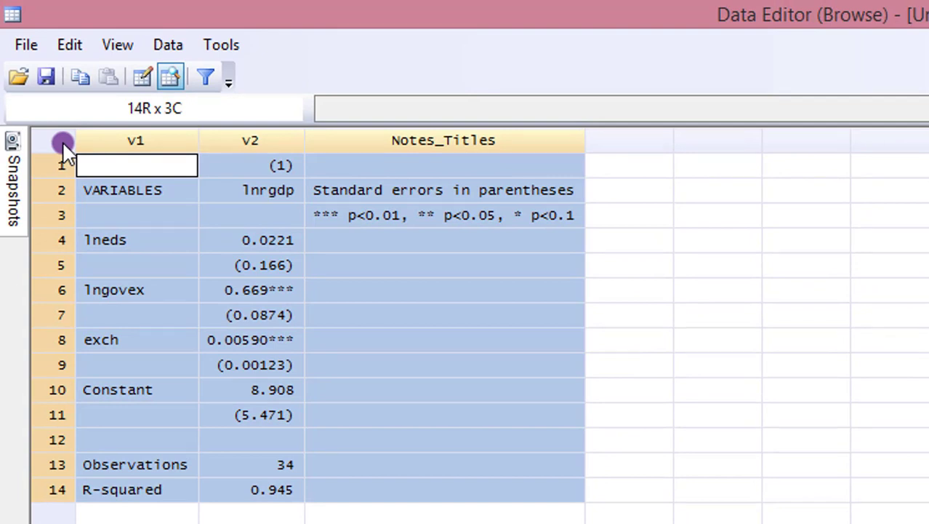
click(79, 76)
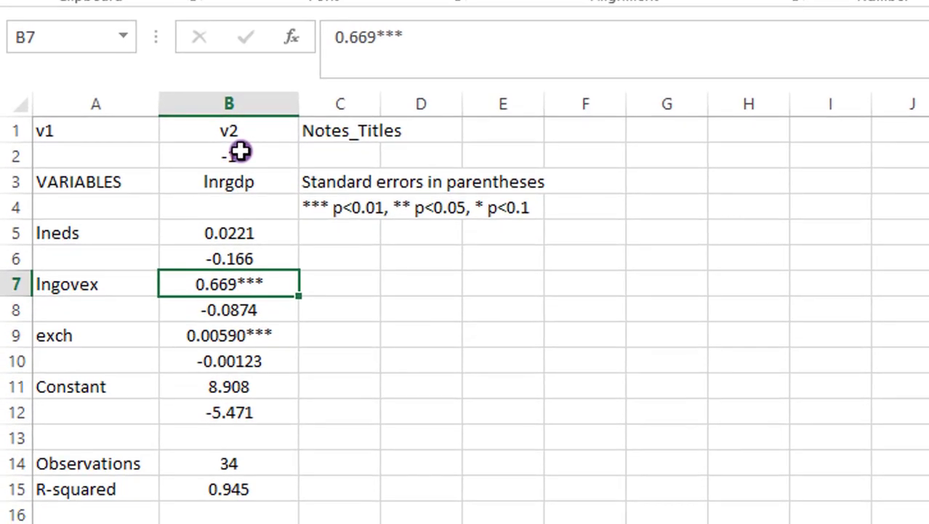
- Rewrite the lneds standard error in B6 from -0.166 to text '(0.166)'
click(247, 235)
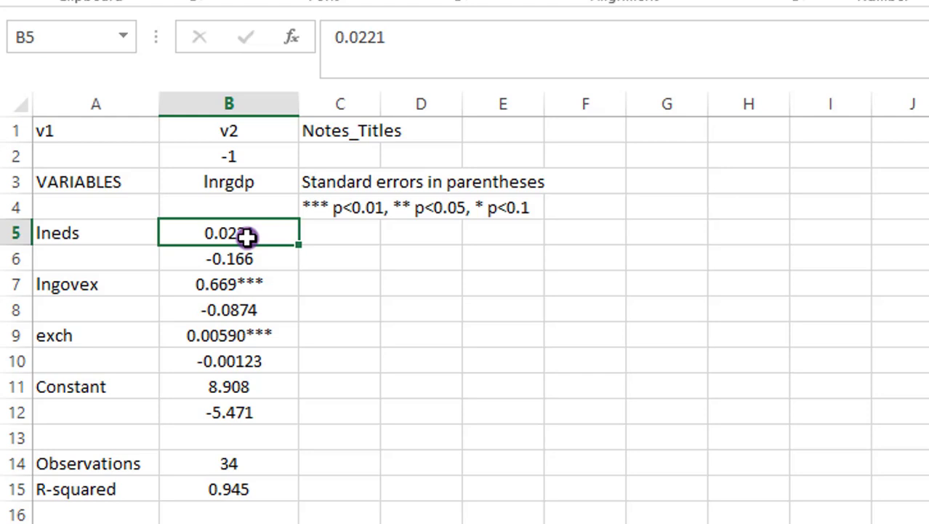
click(248, 259)
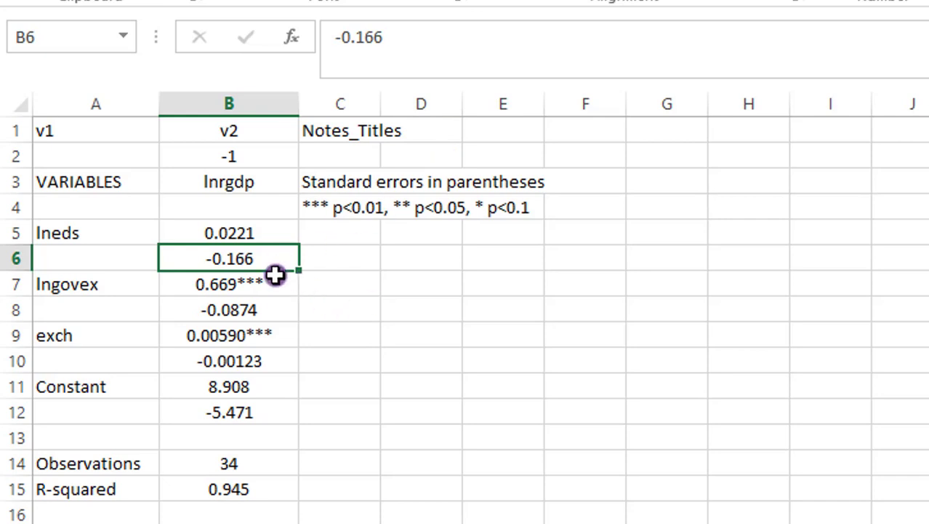
click(333, 37)
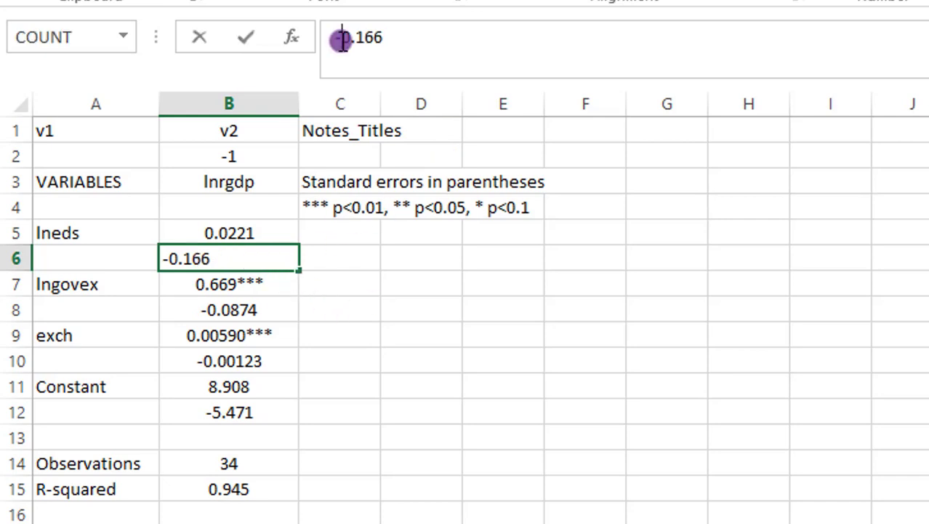
key(Delete)
text(')
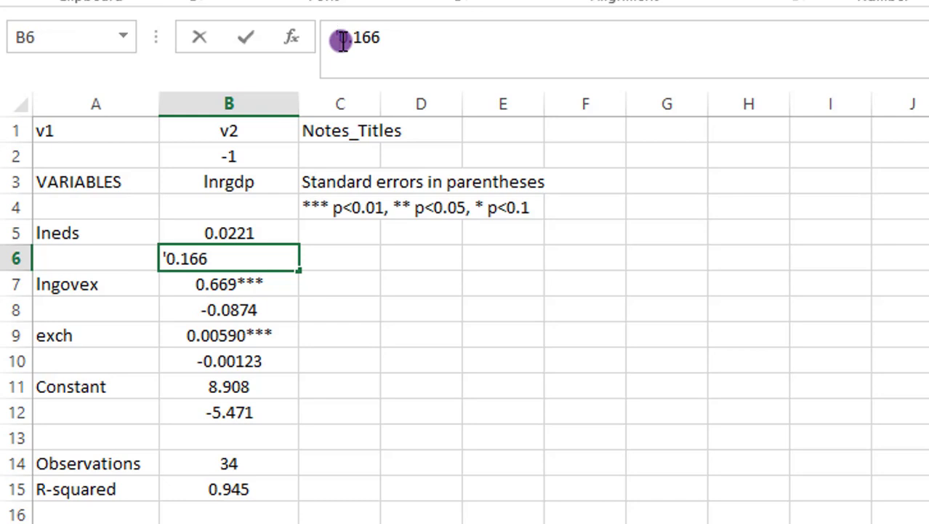
text(()
key(End)
text())
key(Return)
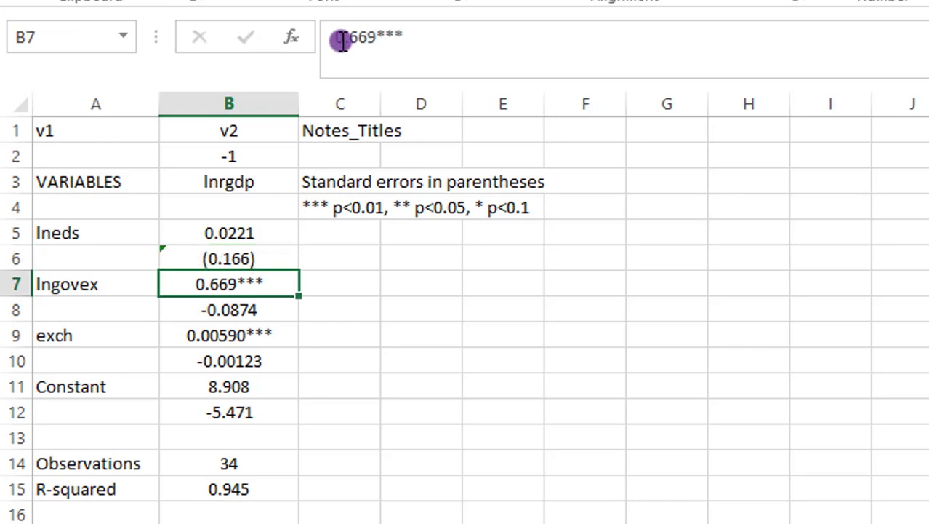
- Start converting the B8 standard error, removing its minus sign and adding an apostrophe
key(Down)
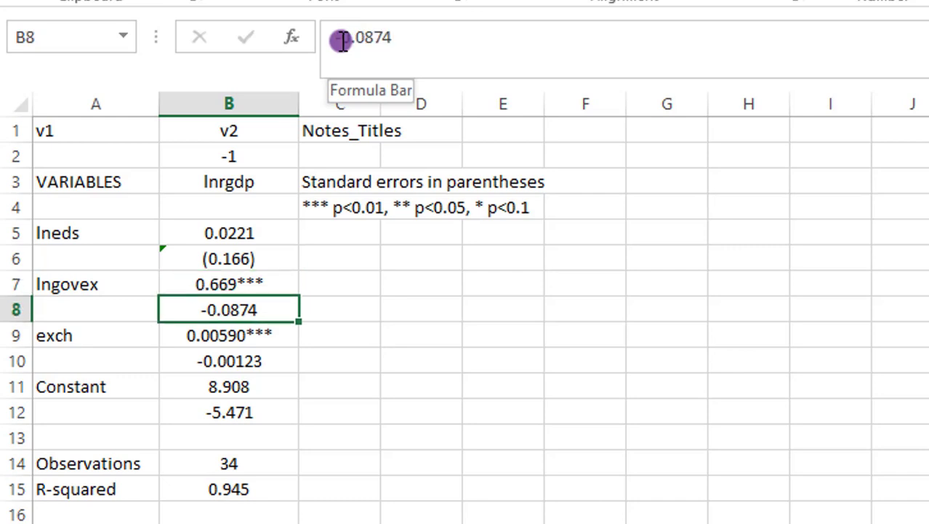
click(342, 41)
key(BackSpace)
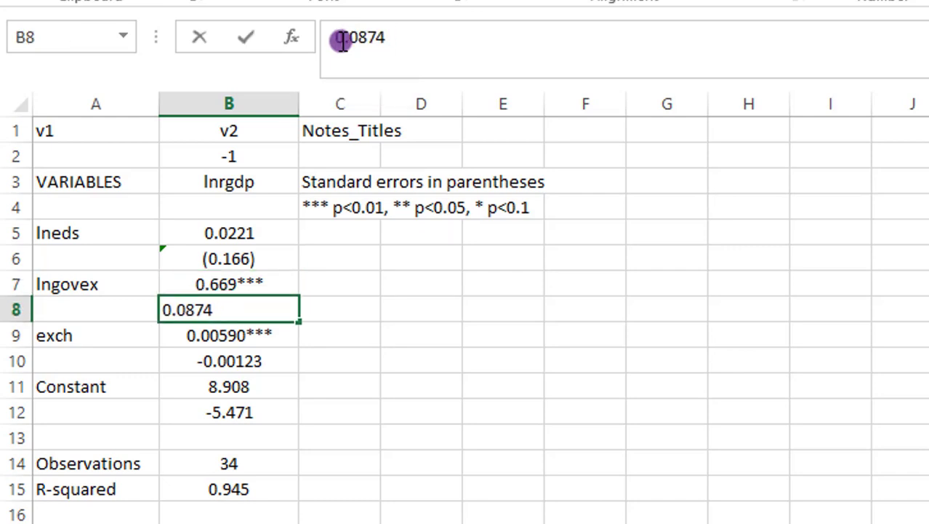
text(')
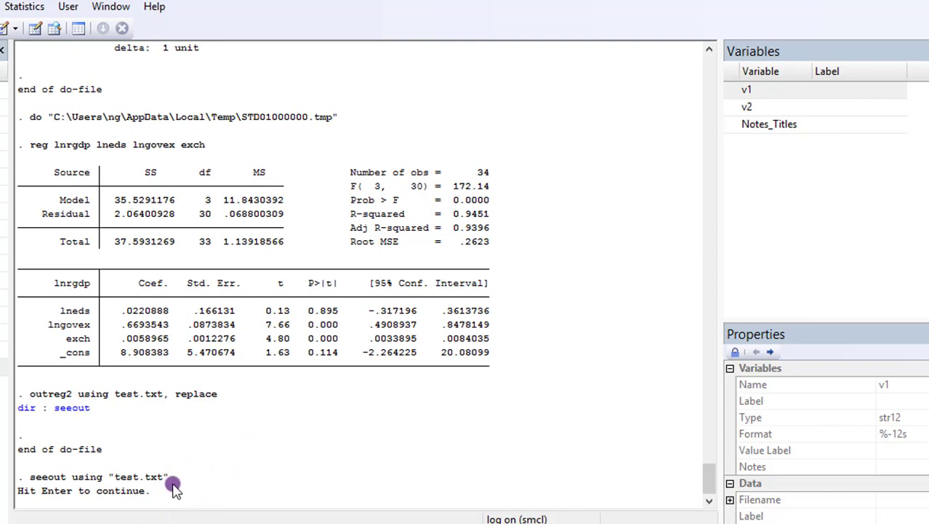
- Continue past the seeout prompt in Stata's Results window
key(Return)
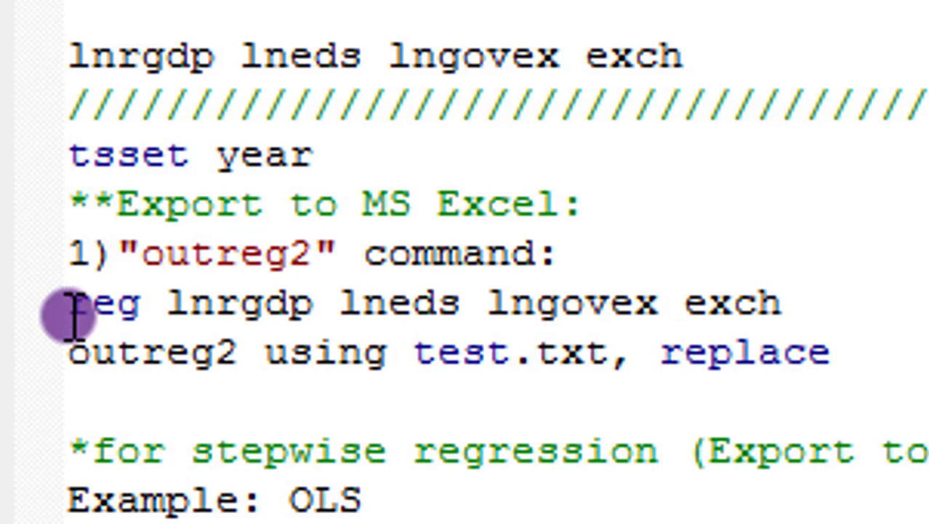
key(Down)
key(Down)
key(Down)
key(Down)
scroll(488, 243, down, 3)
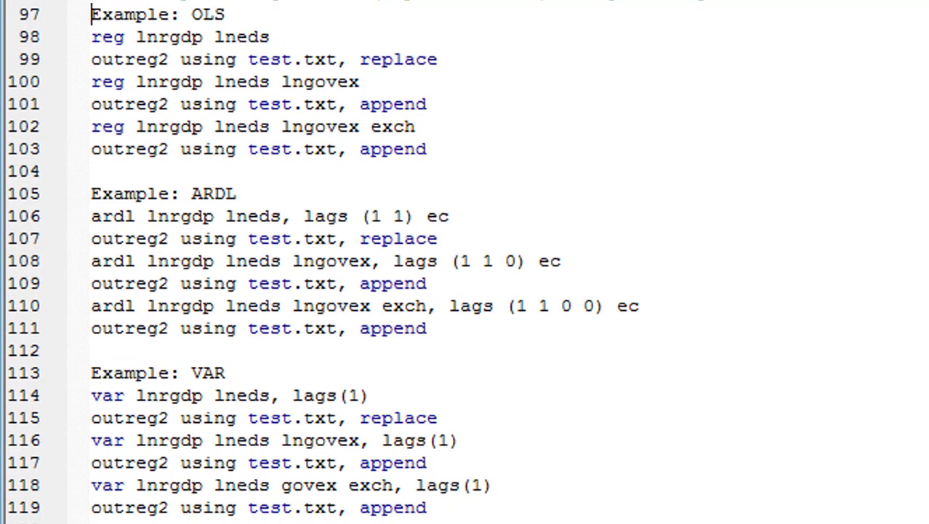
click(91, 37)
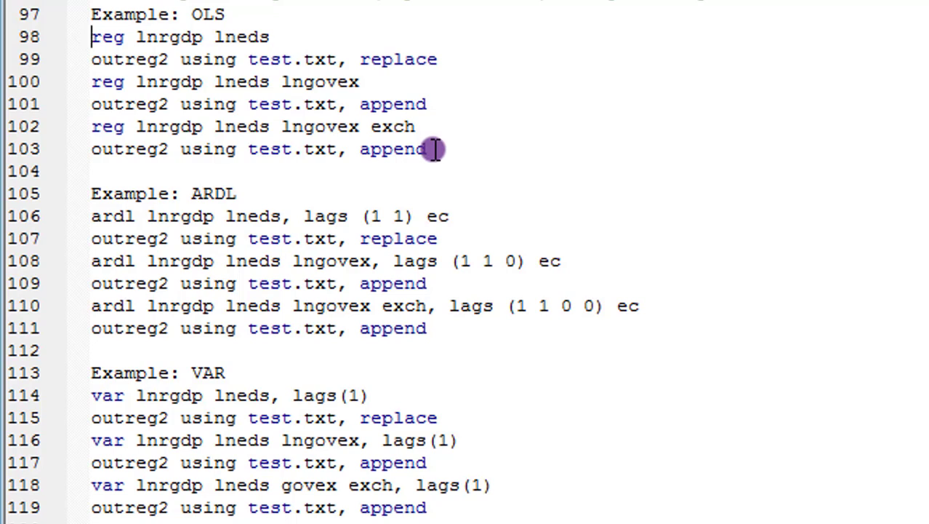
click(441, 59)
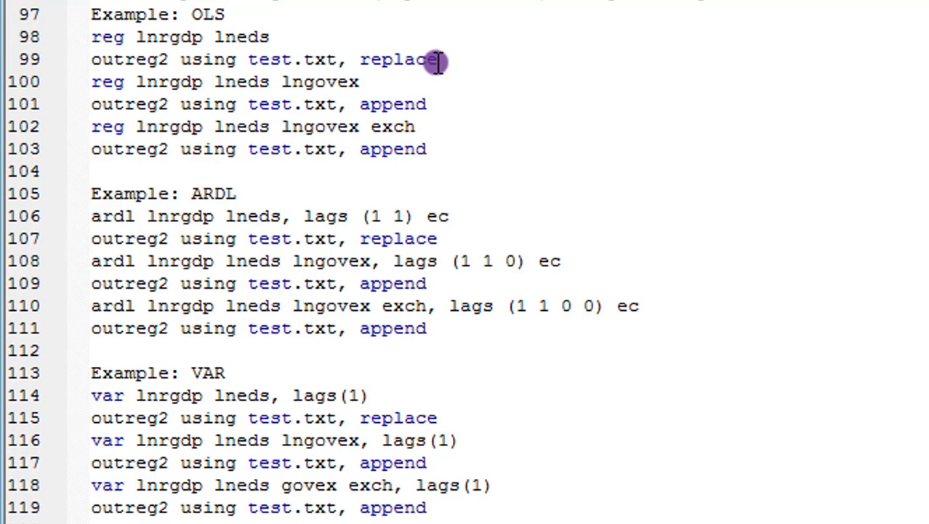
click(430, 106)
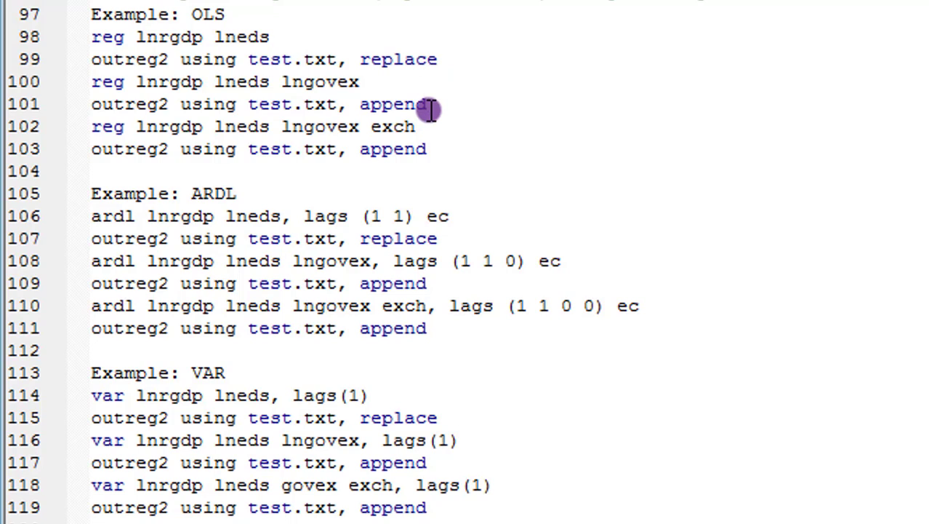
click(430, 150)
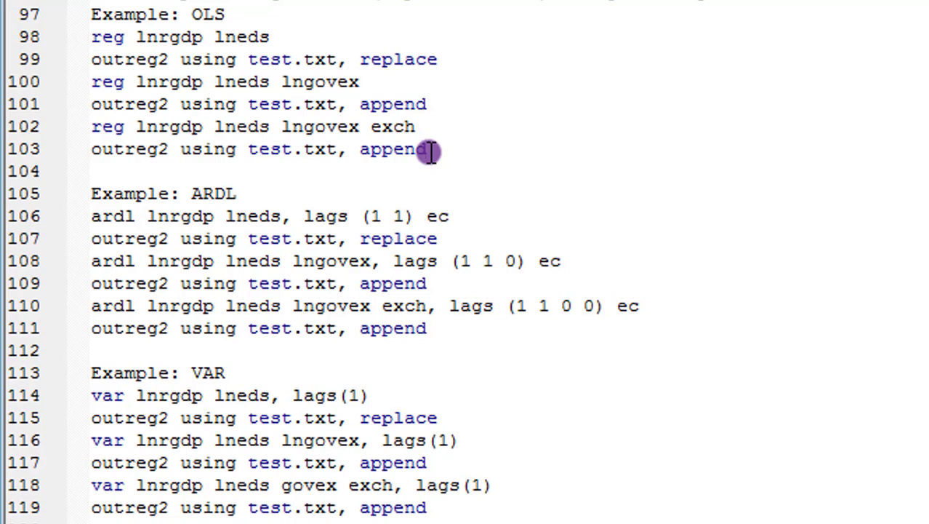
drag(429, 151, 104, 36)
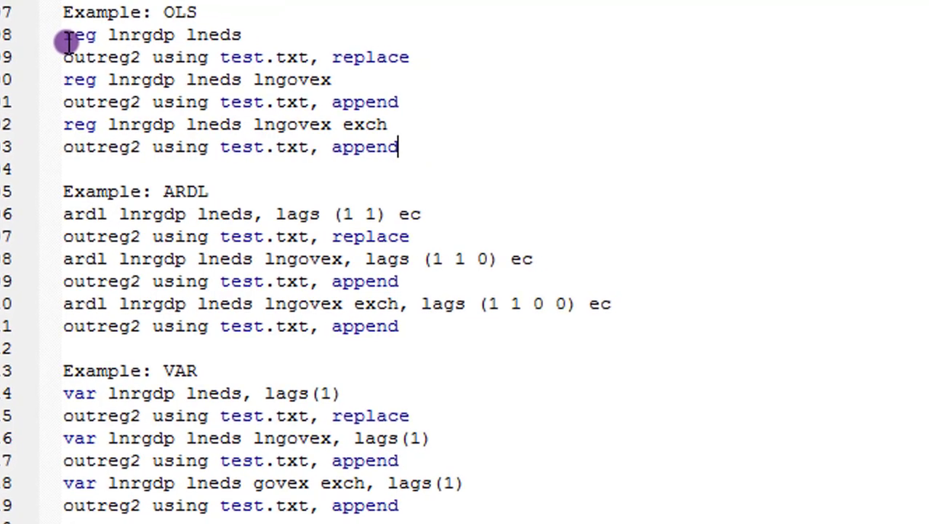
- Execute the selected stepwise OLS lines, then copy the full 14×5 seeout table
key(ctrl+d)
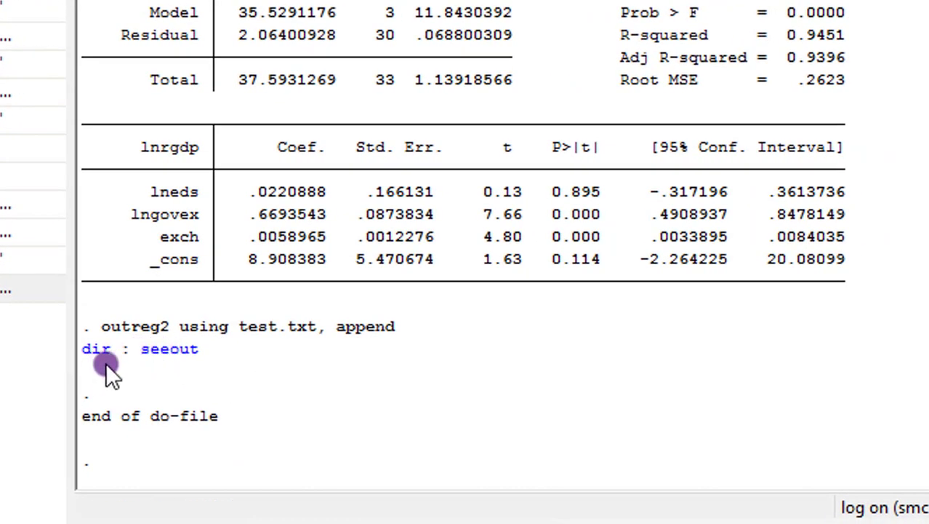
click(163, 352)
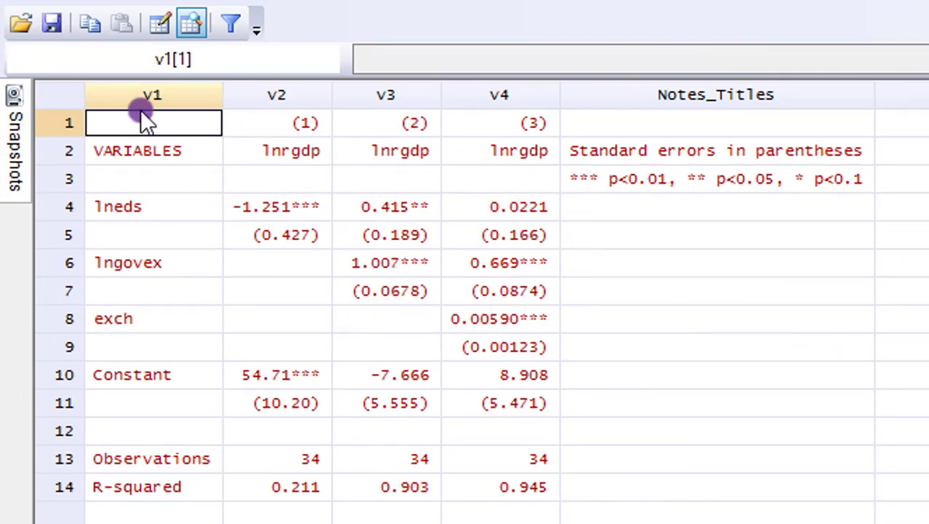
click(68, 93)
click(83, 29)
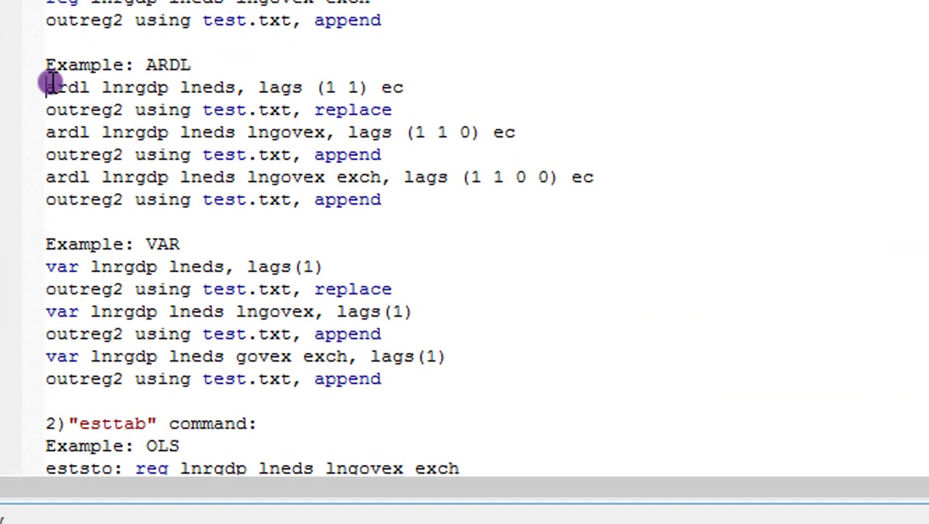
- Run the ARDL block, copy its ADJ/LR/SR seeout table, and return to the do-file
key(shift+Down)
key(shift+Down)
key(shift+Down)
key(shift+Down)
key(shift+Down)
key(shift+Down)
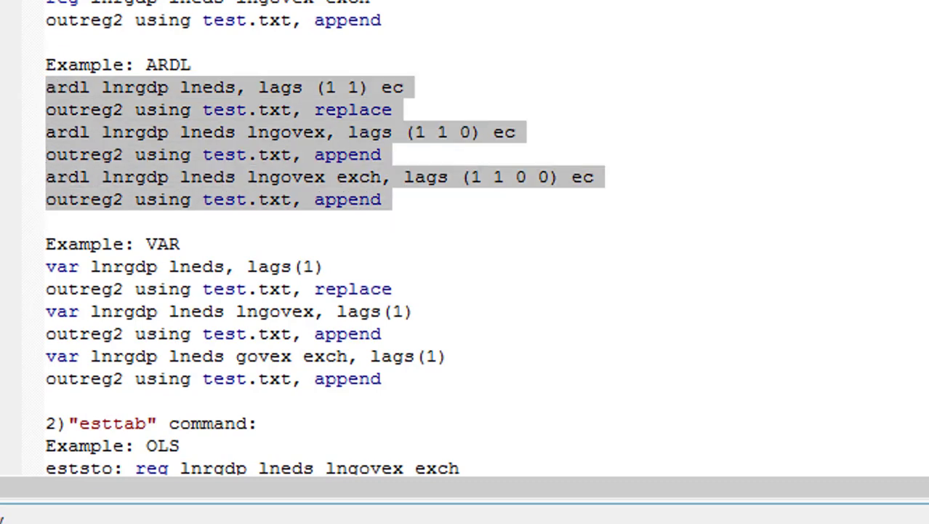
key(ctrl+d)
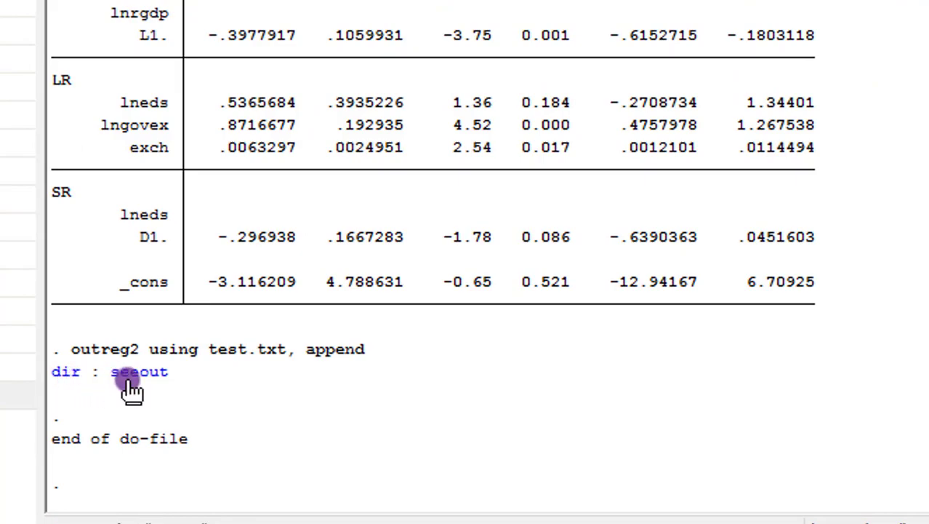
click(121, 372)
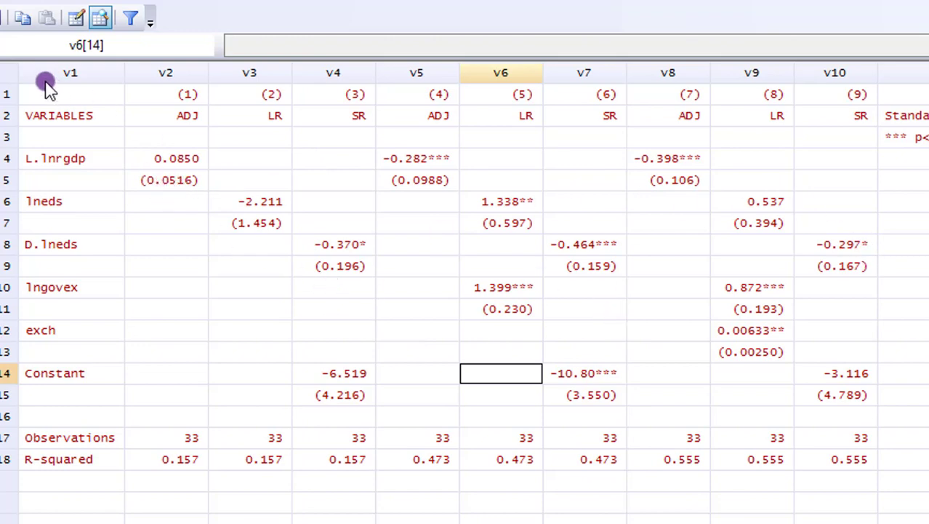
click(6, 70)
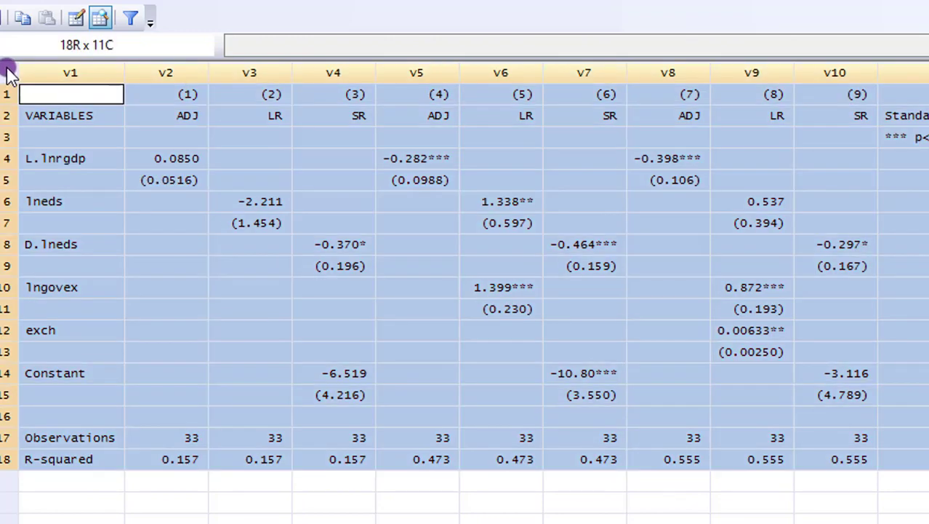
click(24, 25)
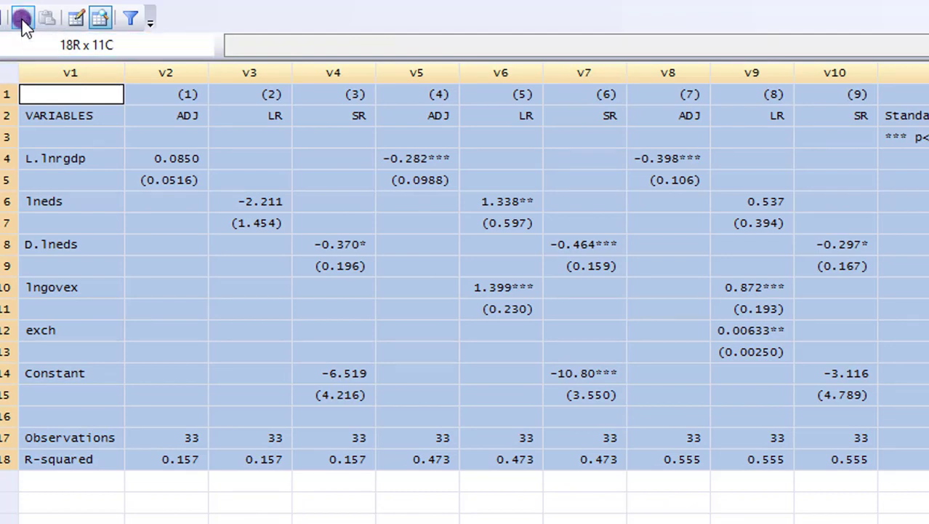
key(alt+Tab)
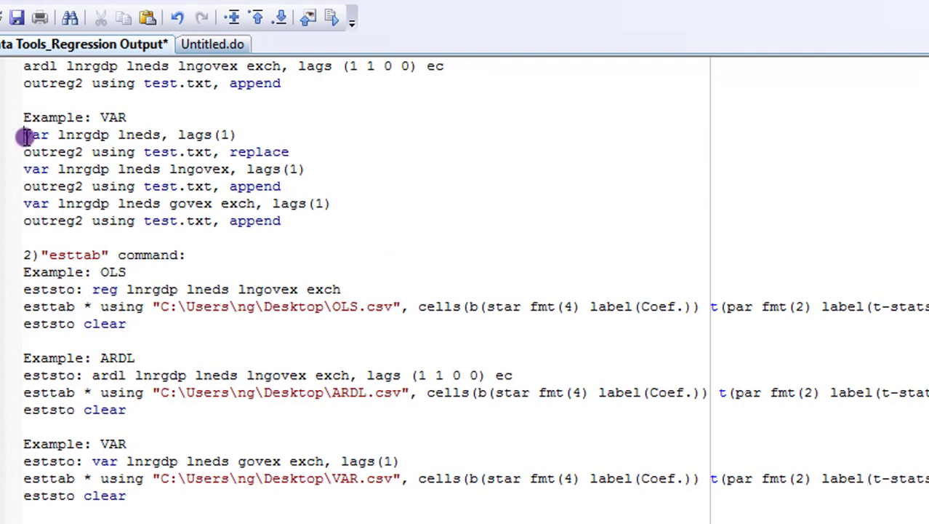
- Run the VAR block through the last append line and copy the nine-column seeout table
key(shift+Down)
key(shift+Down)
key(shift+Down)
key(shift+Down)
key(shift+Down)
key(shift+Down)
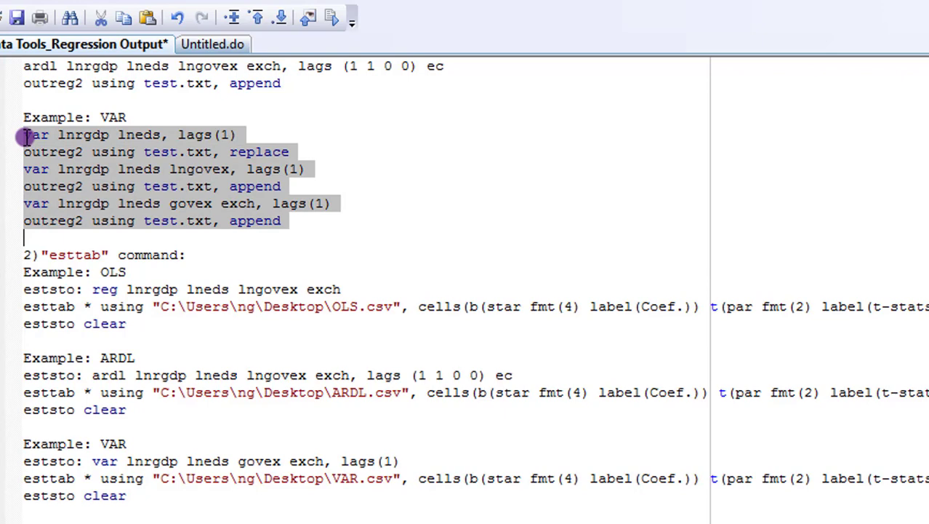
key(shift+Left)
key(ctrl+d)
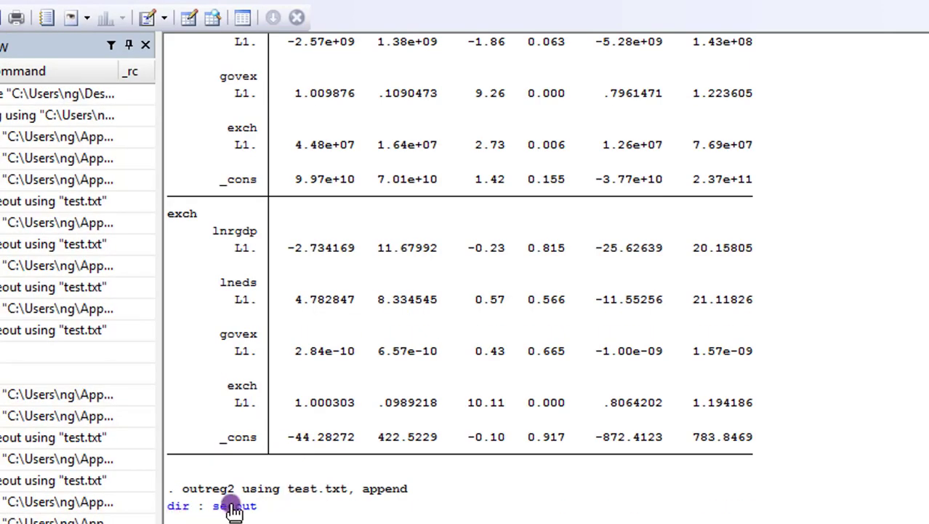
click(229, 507)
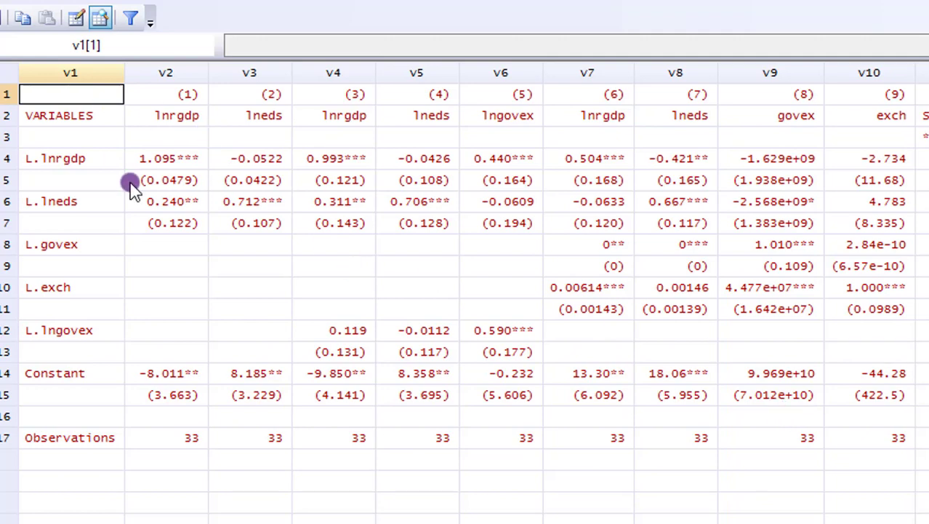
click(4, 73)
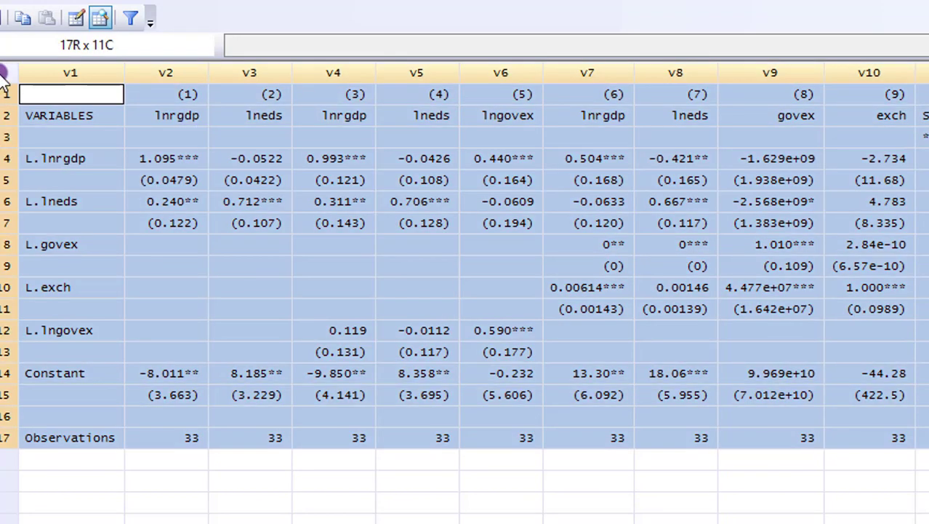
click(24, 19)
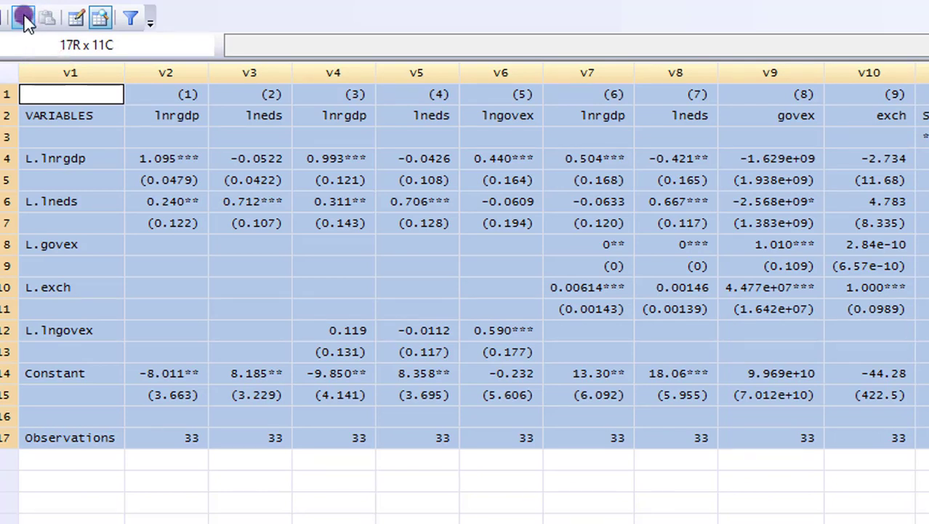
- Move to the 'eststo: reg' line starting the esttab OLS block in the do-file
click(522, 354)
click(522, 354)
key(Up)
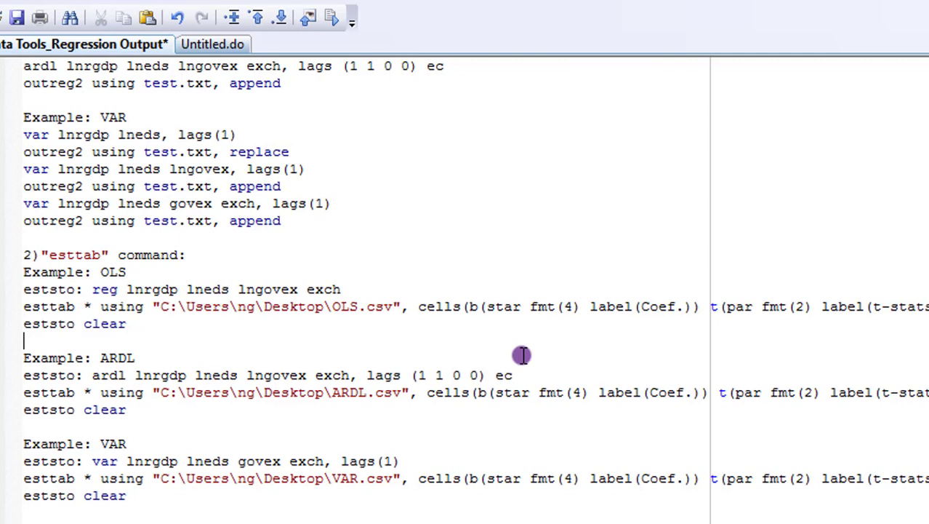
key(Up)
key(Up)
key(Up)
key(Up)
key(Up)
key(Up)
key(Up)
key(Up)
key(Up)
key(Up)
key(Up)
key(Up)
key(Up)
key(Up)
key(Up)
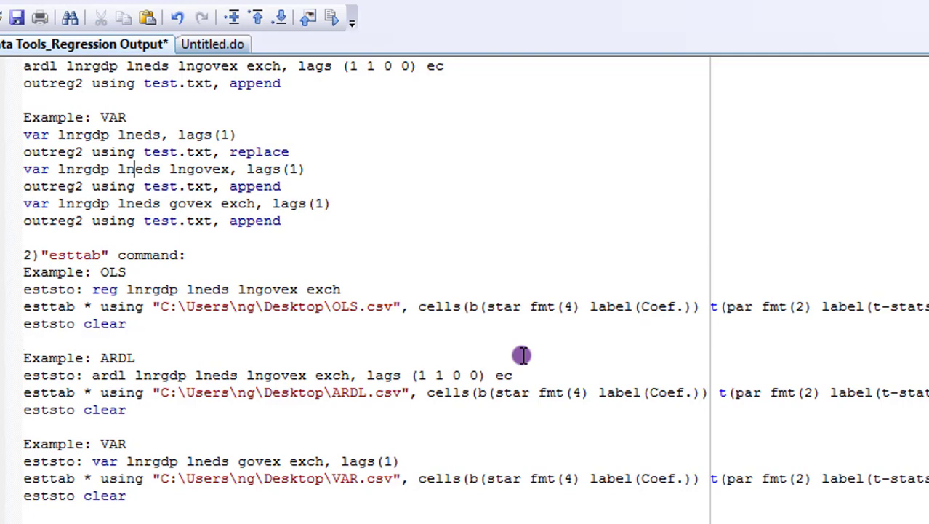
click(25, 290)
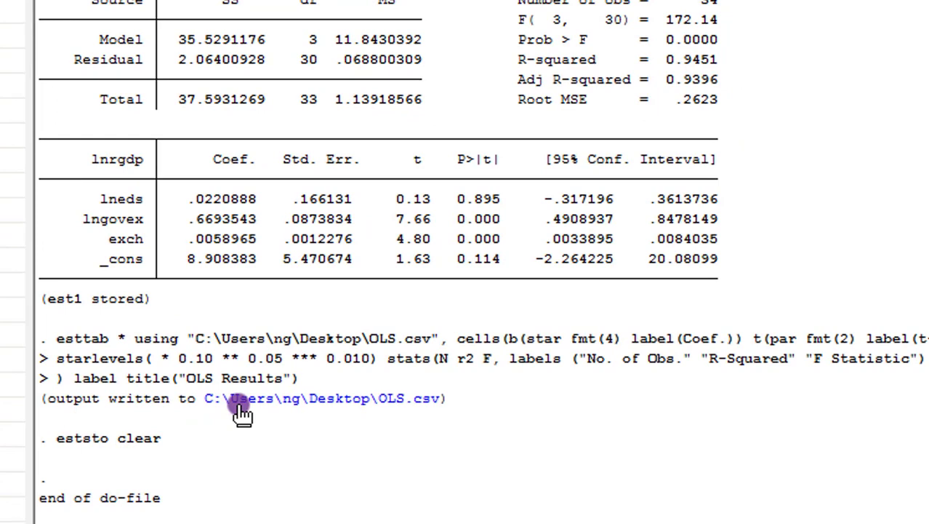
- Open OLS.csv in Excel and copy the entire OLS worksheet
click(396, 404)
click(120, 312)
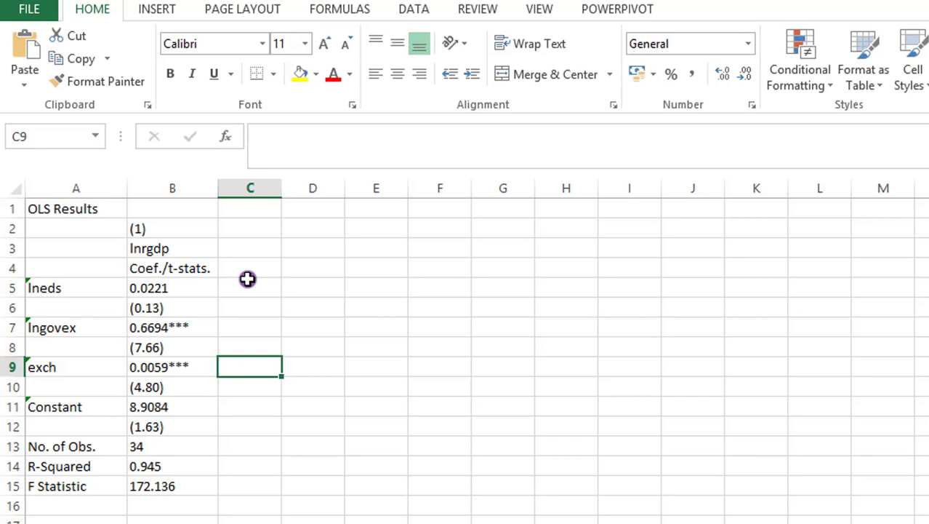
click(16, 192)
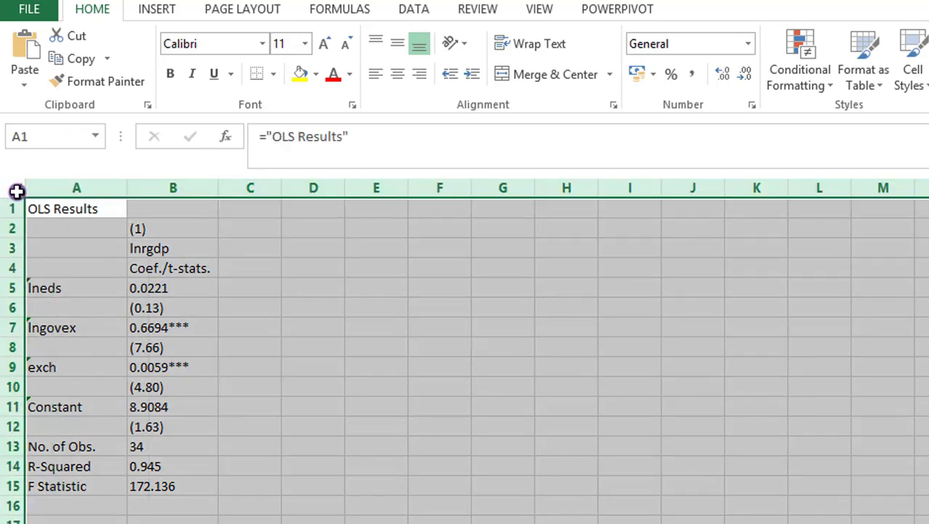
click(45, 77)
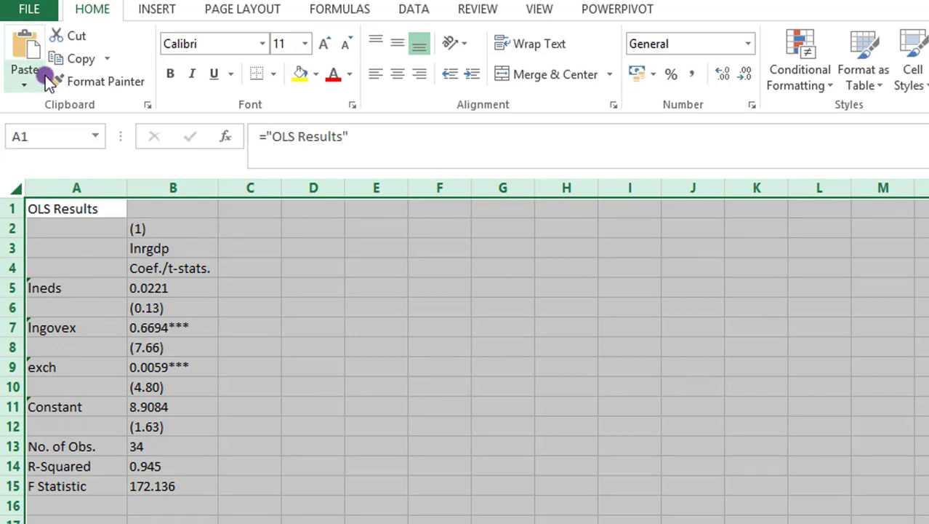
click(64, 58)
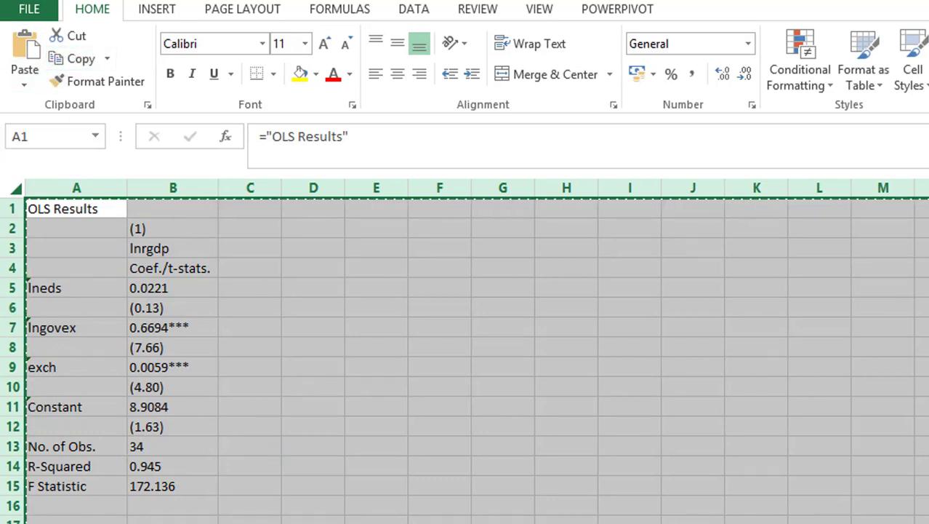
- Paste the OLS table into the blank workbook and AutoFit columns A and B
key(alt+Tab)
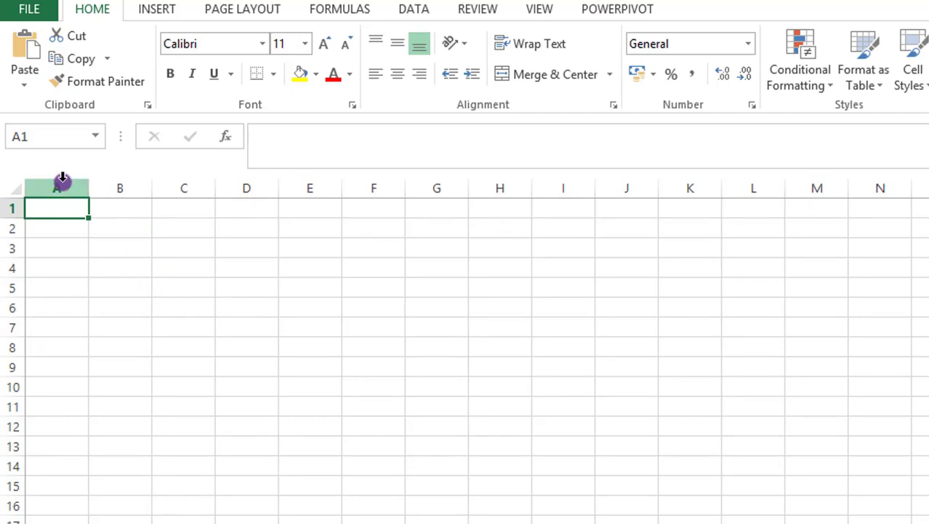
click(14, 191)
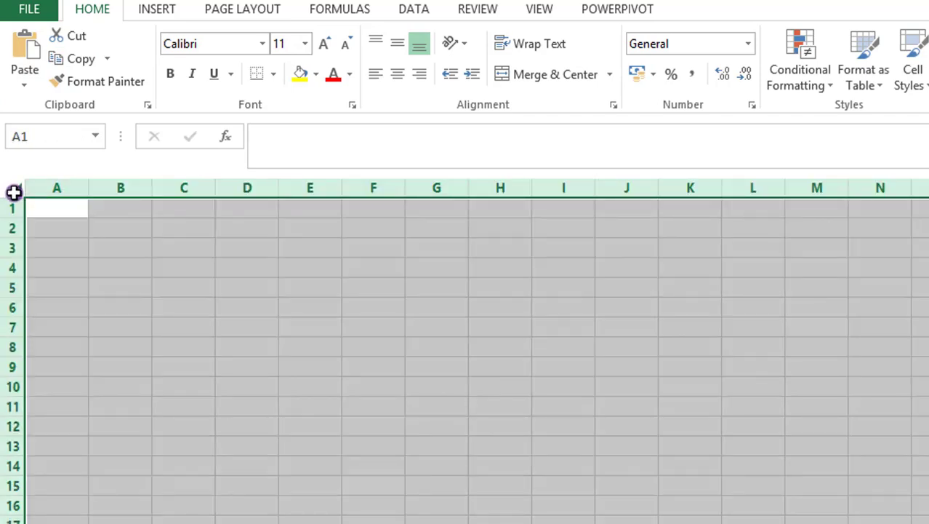
click(25, 43)
double_click(88, 188)
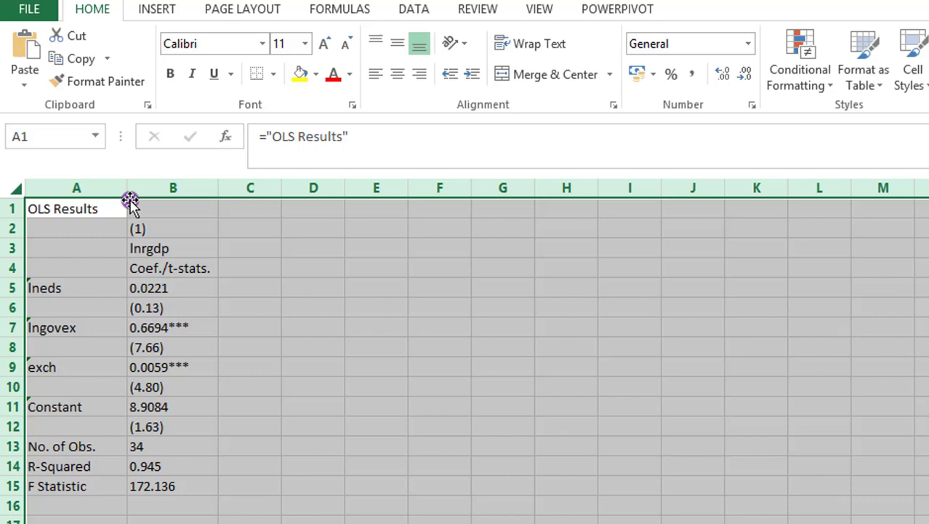
click(316, 354)
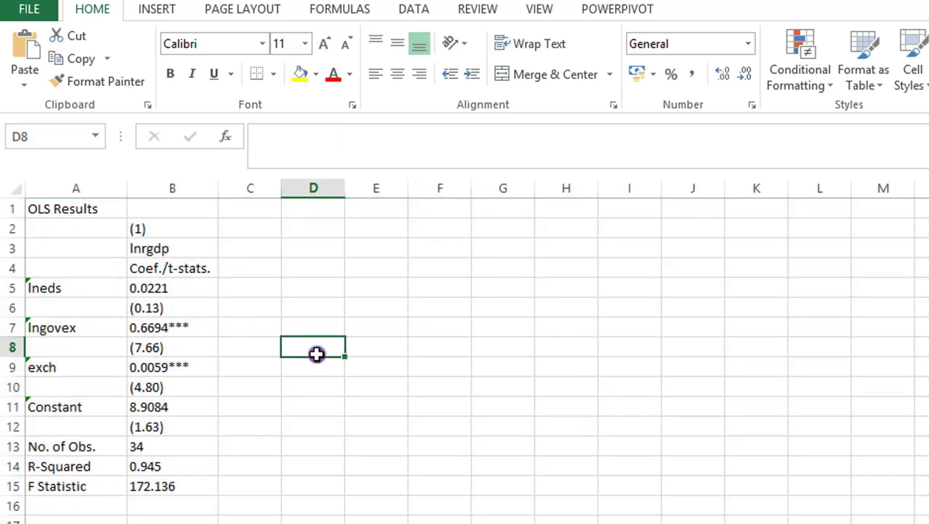
key(alt+Tab)
- Execute the ARDL eststo/esttab lines 128–130 and open the exported ARDL.csv
click(67, 360)
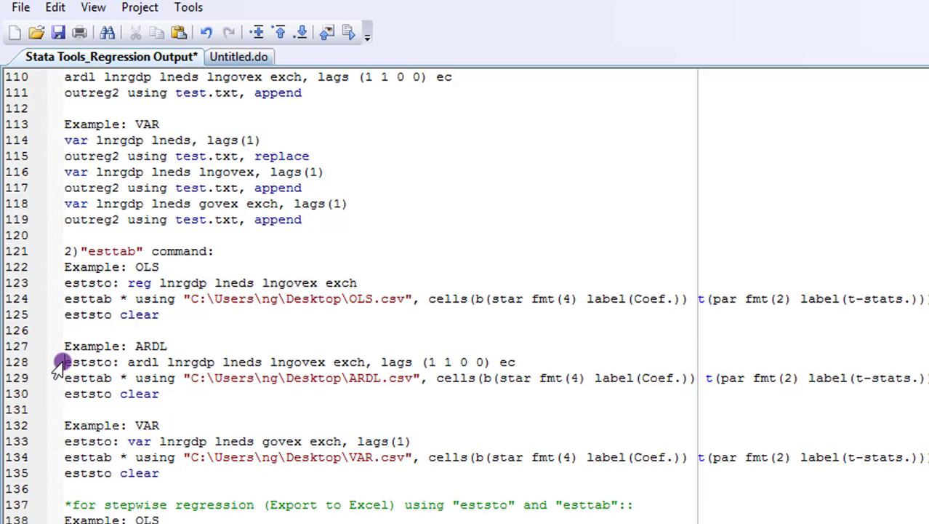
key(shift+Down)
key(shift+Down)
key(shift+Down)
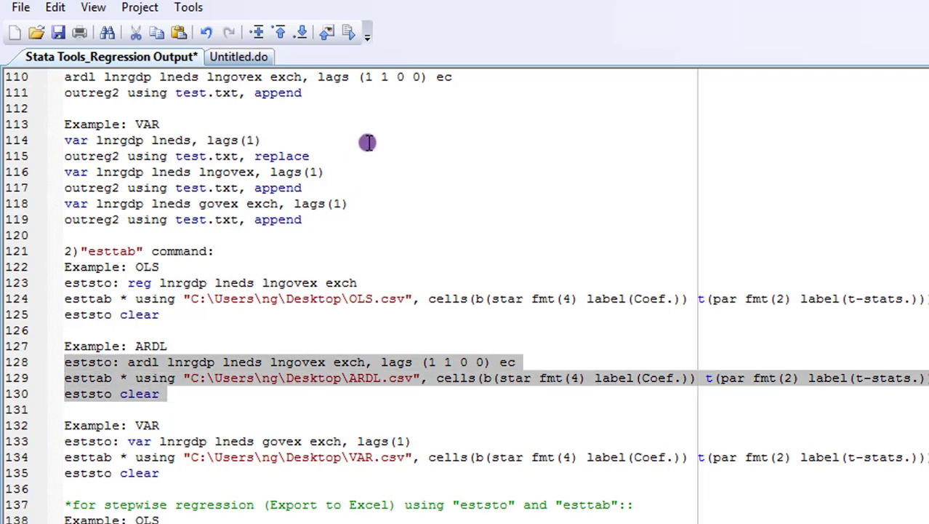
click(349, 42)
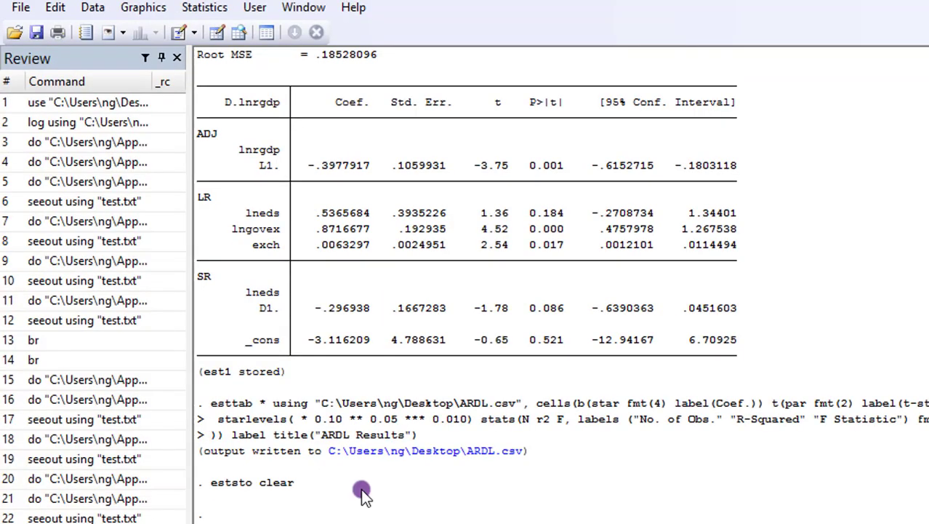
click(467, 451)
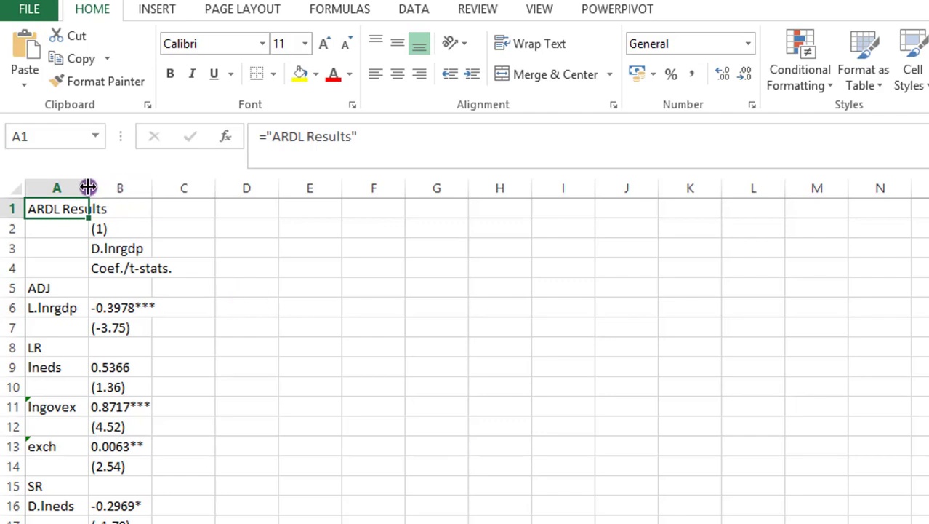
- Widen columns A and B of the ARDL Results sheet, then select the whole sheet
drag(88, 187, 154, 194)
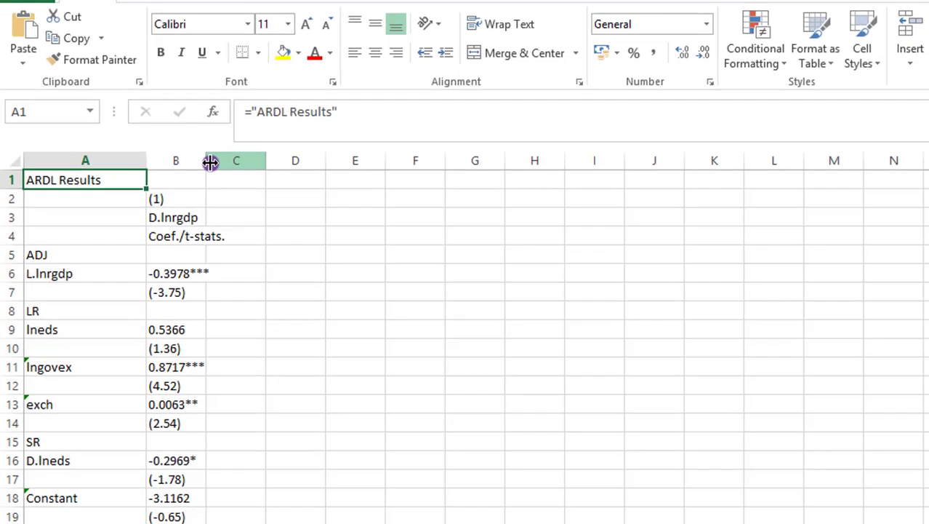
drag(216, 189, 266, 204)
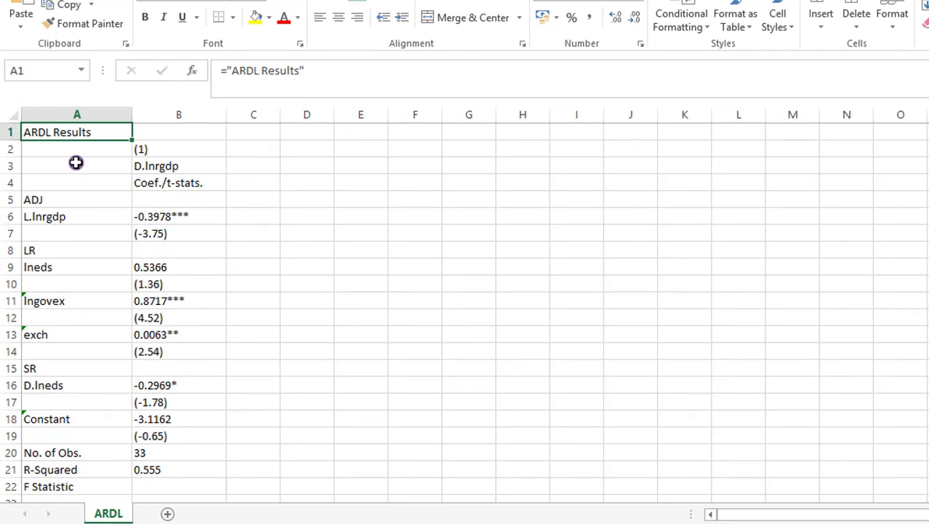
click(14, 116)
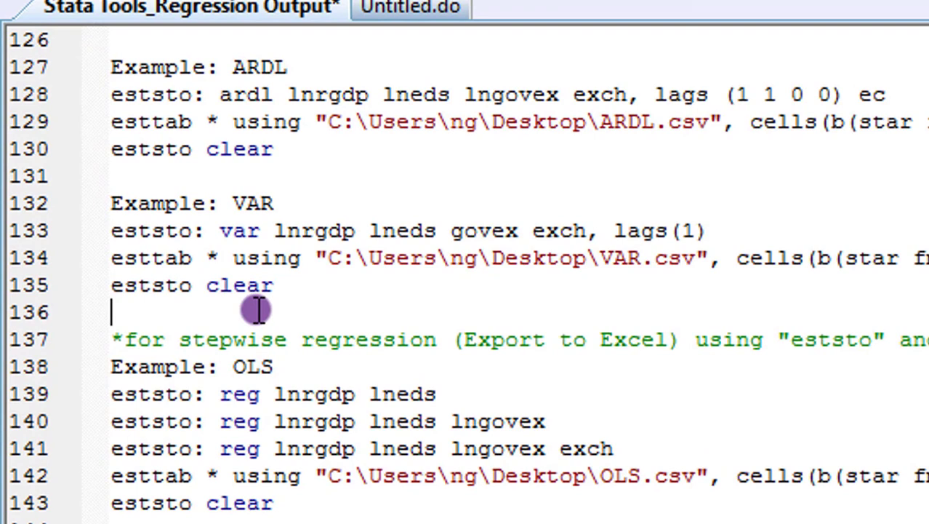
- Execute the VAR example lines 133–135, through eststo clear, with Ctrl+D
click(118, 241)
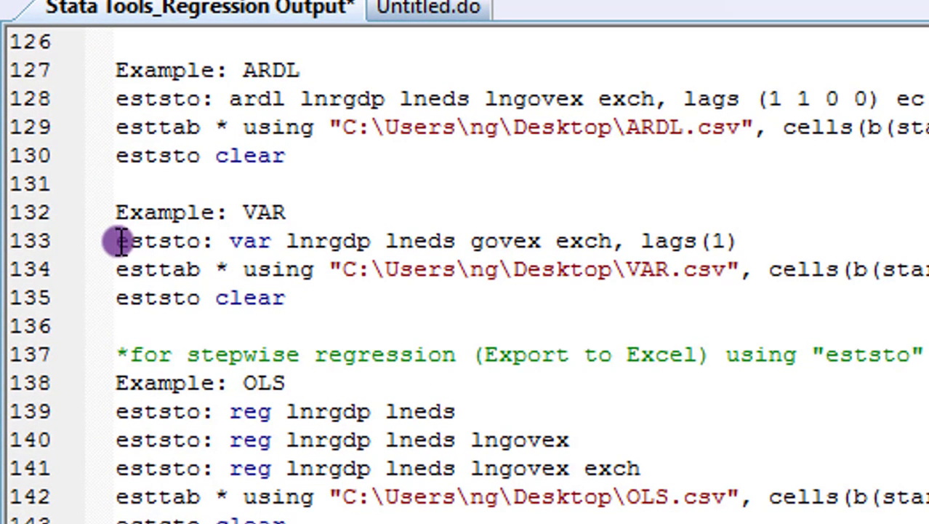
key(shift+Down)
key(shift+Down)
key(shift+Down)
key(shift+Left)
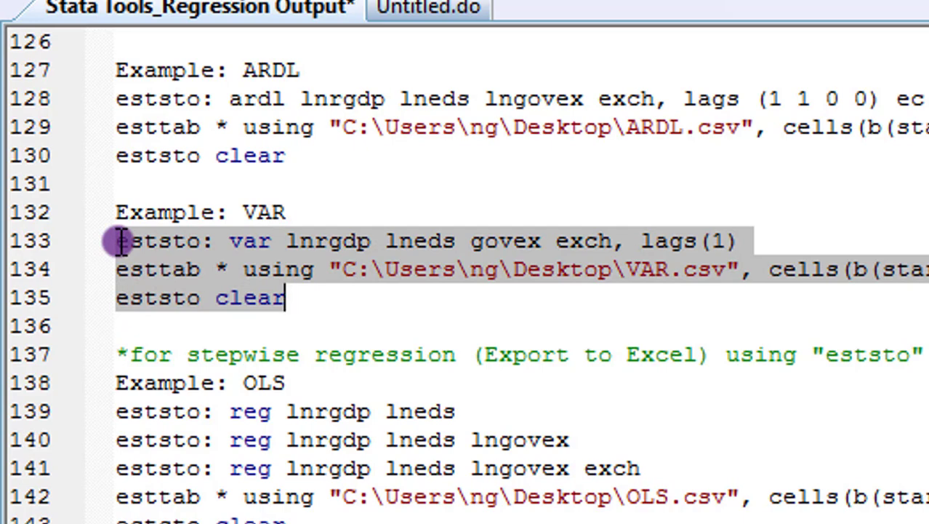
key(ctrl+d)
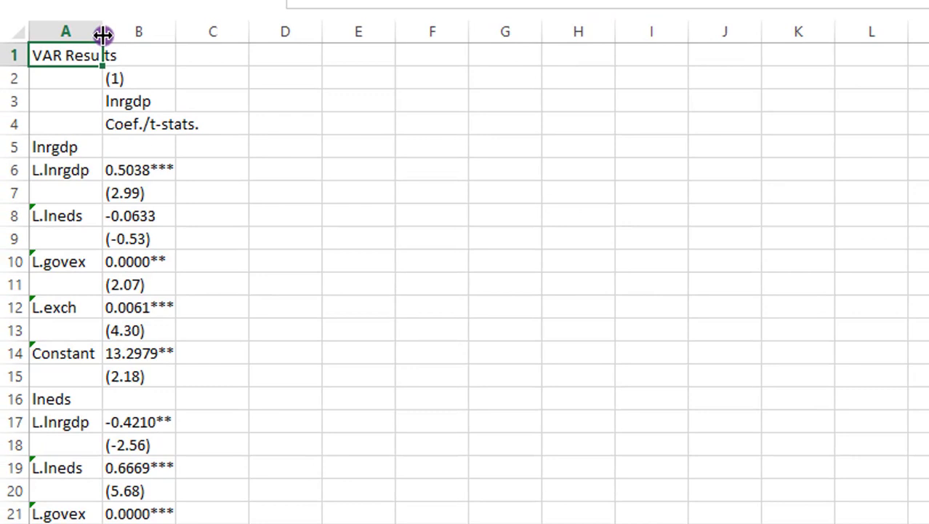
- Widen VAR Results columns A and B, then scan down to the 33-observation rows and back
drag(131, 38, 144, 39)
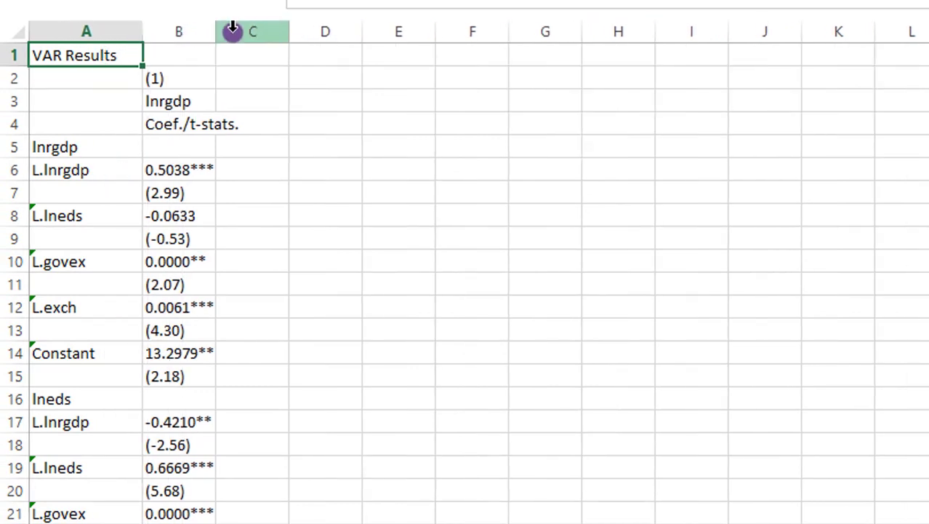
drag(216, 32, 255, 40)
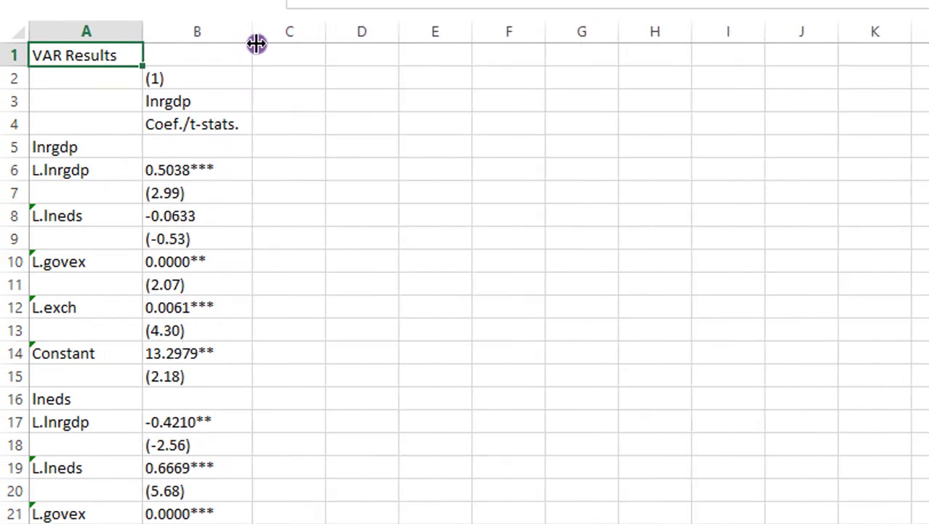
click(337, 167)
key(Return)
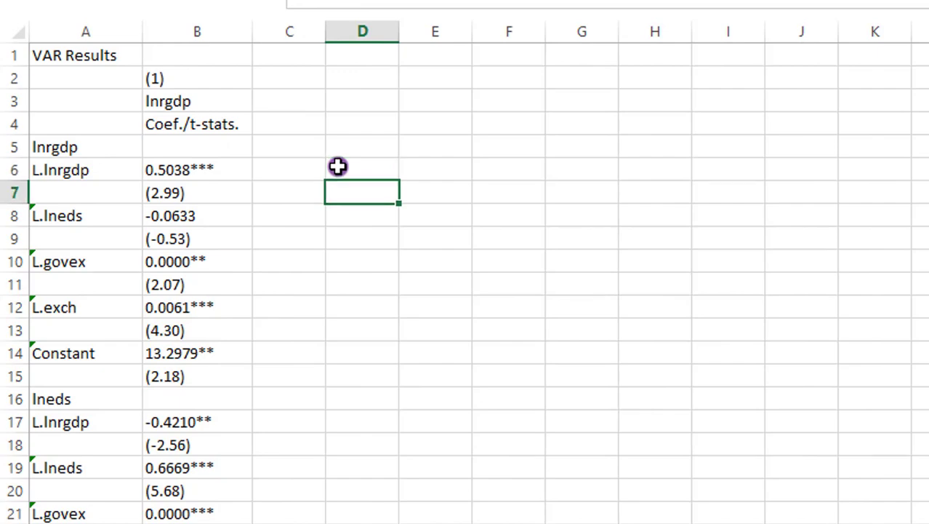
key(Down)
key(Down)
key(Down)
key(Down)
key(Down)
key(Down)
key(Down)
key(Down)
key(Down)
key(Down)
key(Down)
key(Down)
key(Down)
key(Down)
key(Down)
key(Down)
key(Down)
key(Down)
key(Down)
key(Down)
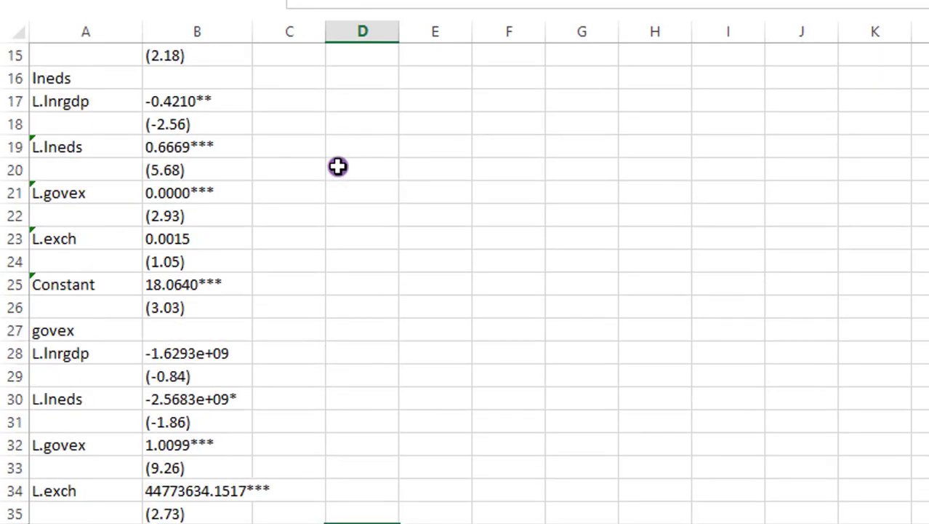
key(Down)
key(Down)
key(Down)
key(Down)
key(Down)
key(Down)
key(Down)
key(Down)
key(Down)
key(Down)
key(Down)
key(Down)
key(Down)
key(Down)
key(Down)
key(Down)
key(Down)
key(Down)
key(Down)
key(Down)
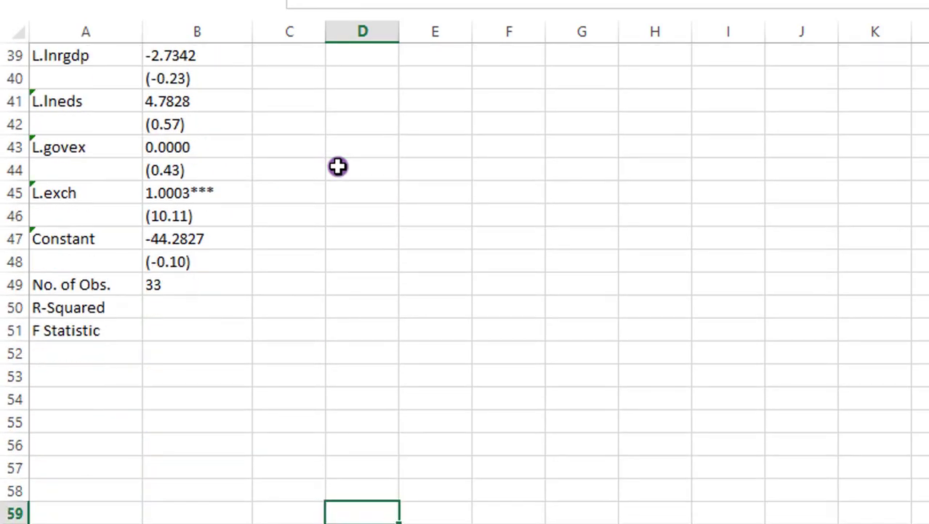
key(Up)
key(Up)
key(Up)
key(Up)
key(Up)
key(Up)
key(Up)
key(Up)
key(Up)
key(Up)
key(Up)
key(Up)
key(Up)
key(Up)
key(Up)
key(Up)
key(Up)
key(Up)
key(Up)
key(Up)
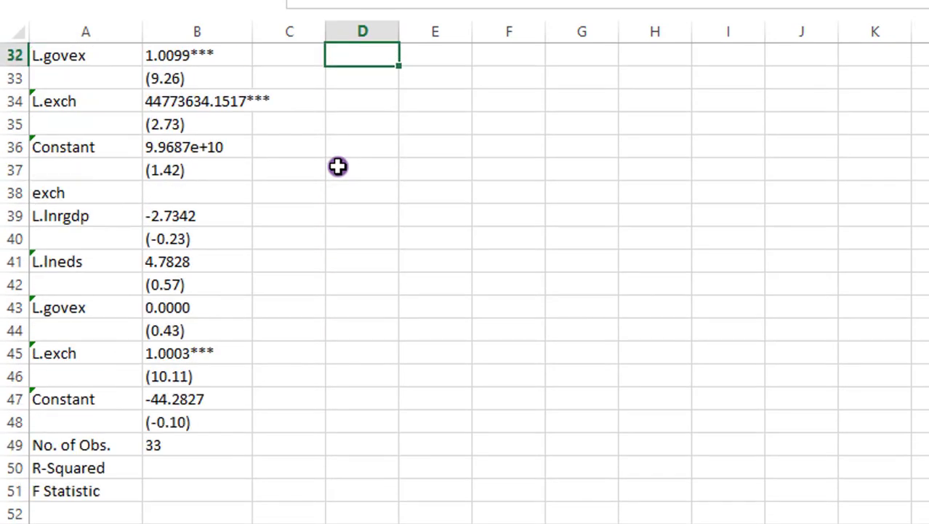
key(Up)
key(Up)
key(Up)
key(Up)
key(Up)
key(Up)
key(Up)
key(Up)
key(Up)
key(Up)
key(Up)
key(Up)
key(Up)
key(Up)
key(Up)
key(Up)
key(Up)
key(Up)
key(Up)
key(Up)
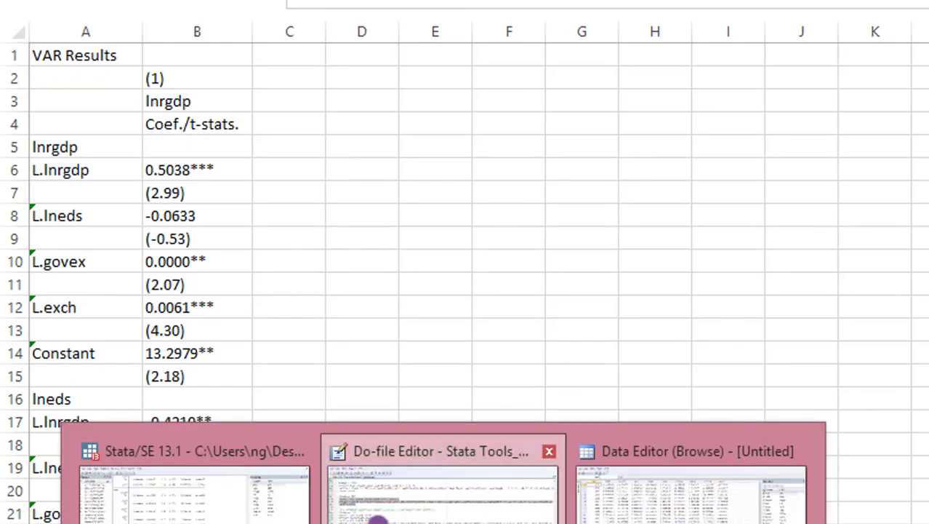
- Run stepwise OLS lines 139–143 through eststo clear and bring up the Results window
click(375, 518)
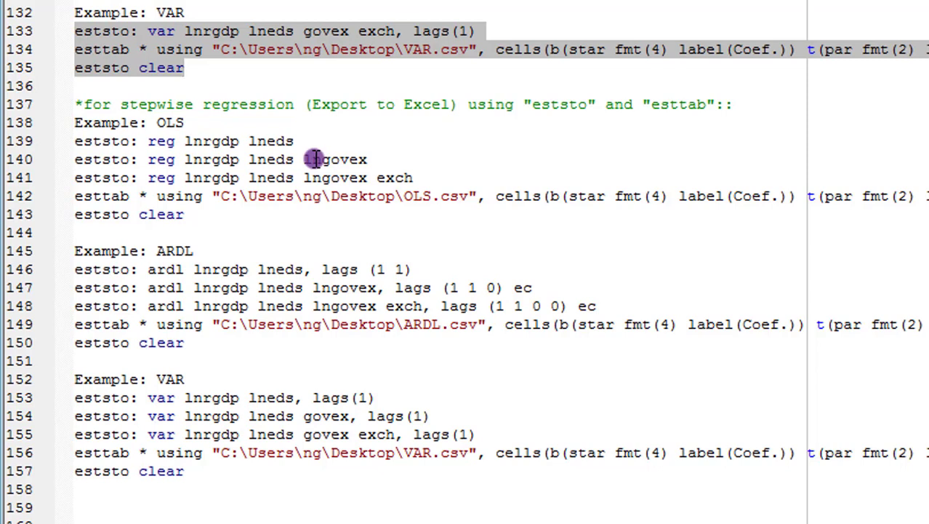
click(75, 136)
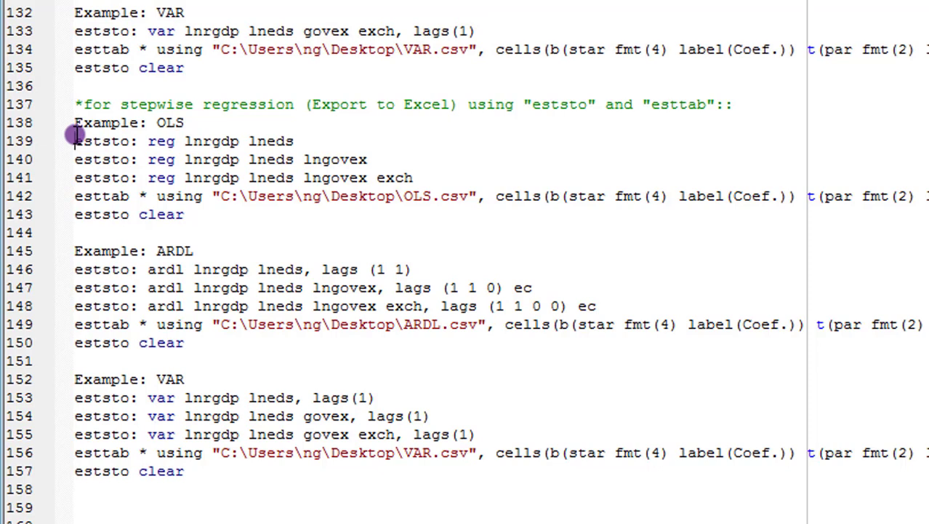
key(shift+Down)
key(shift+Down)
key(shift+Down)
key(shift+Down)
key(shift+Down)
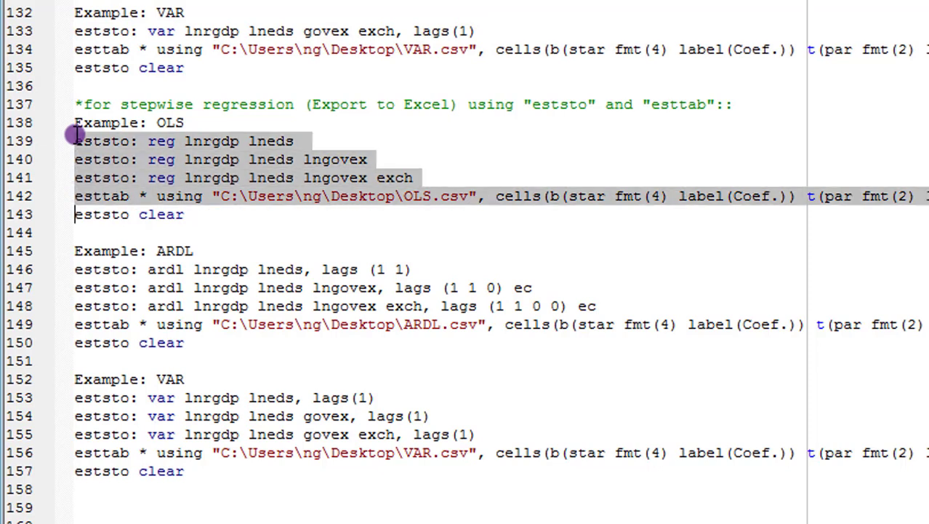
key(shift+Left)
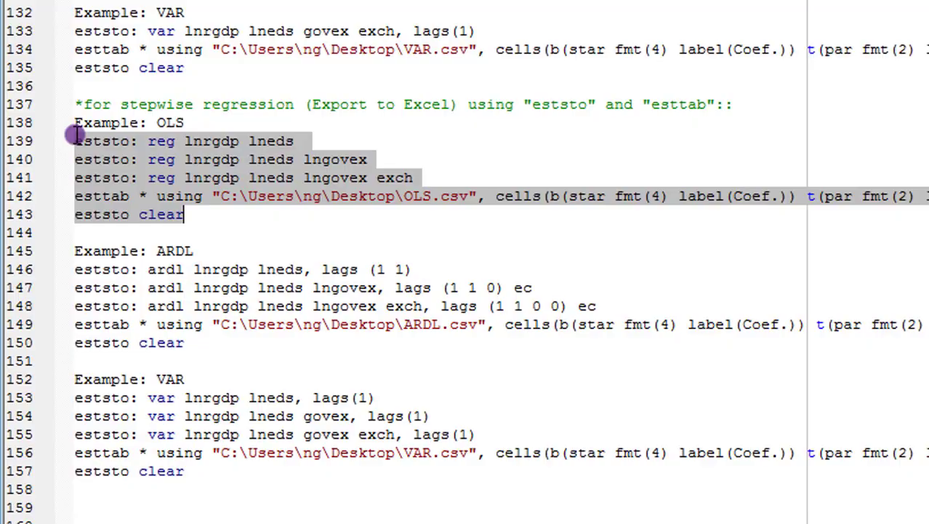
key(ctrl+d)
click(232, 501)
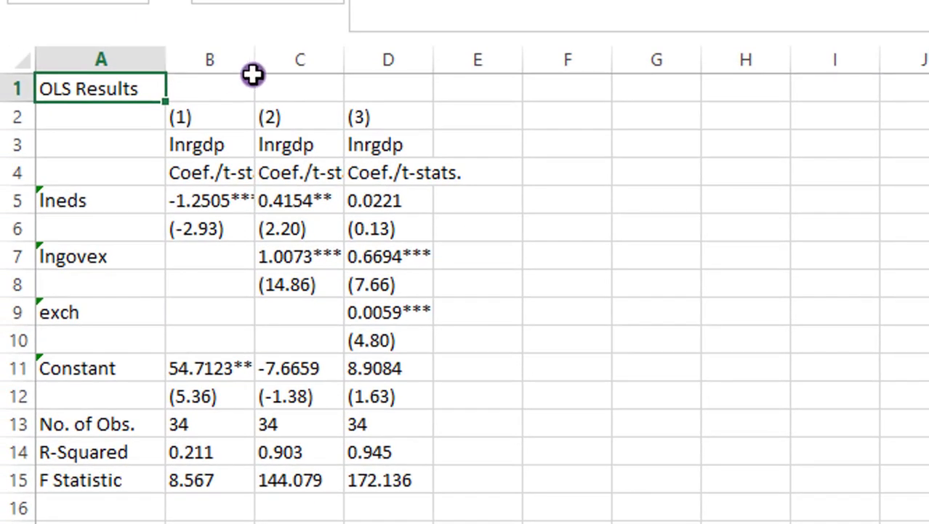
- Widen columns B and C so the model (1) and (2) figures fit
drag(253, 74, 276, 73)
drag(370, 73, 402, 67)
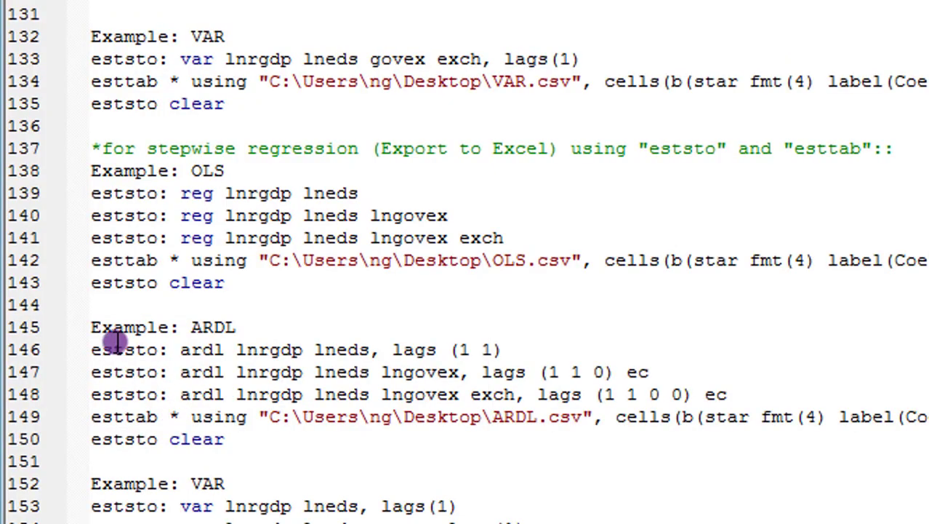
- Execute the stepwise ARDL lines through eststo clear and open the exported ARDL.csv
click(86, 350)
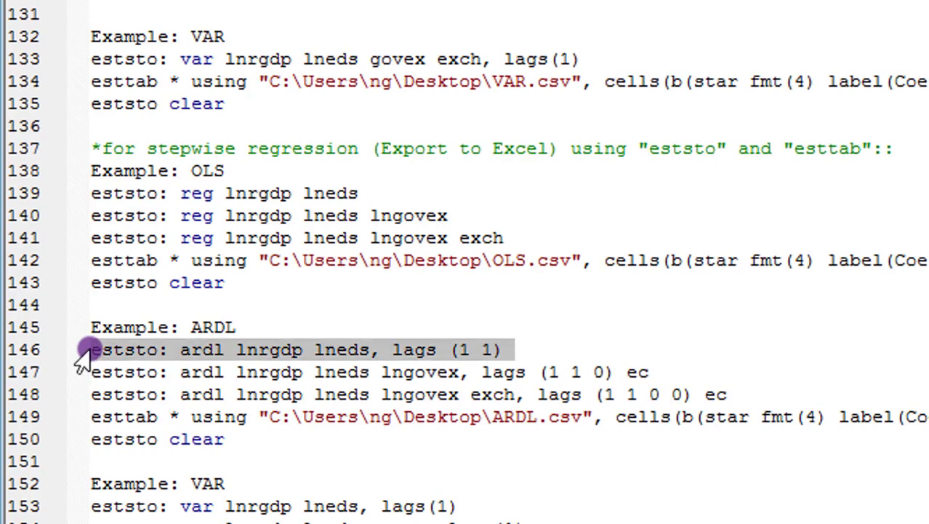
key(shift+Down)
key(shift+Down)
key(shift+Down)
key(shift+Down)
key(shift+Left)
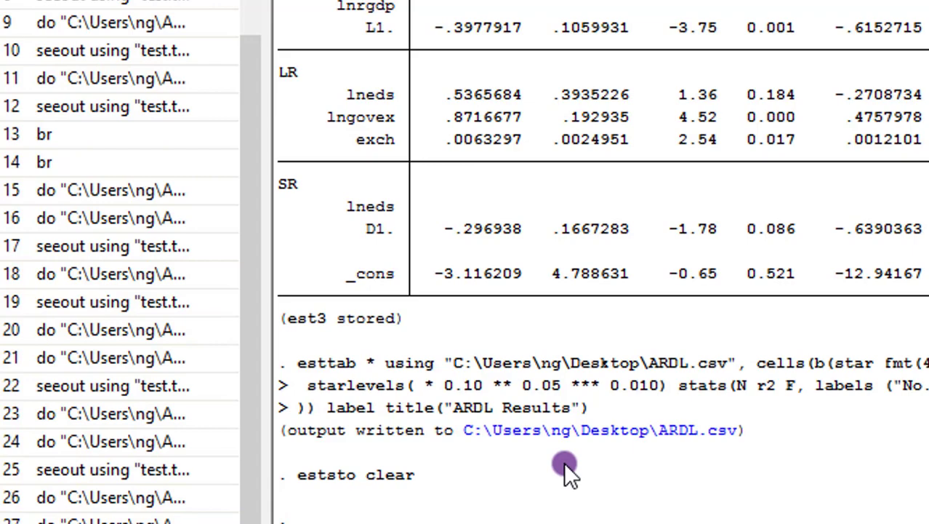
key(ctrl+d)
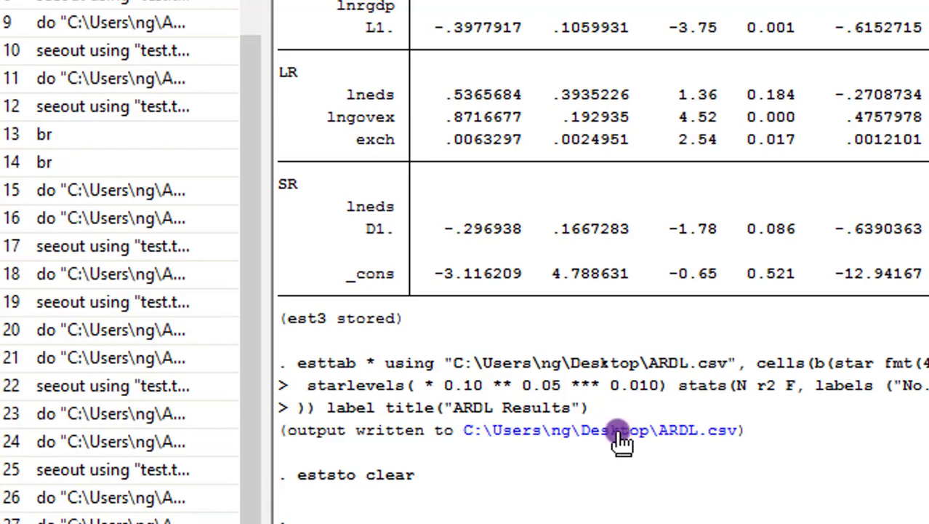
click(618, 430)
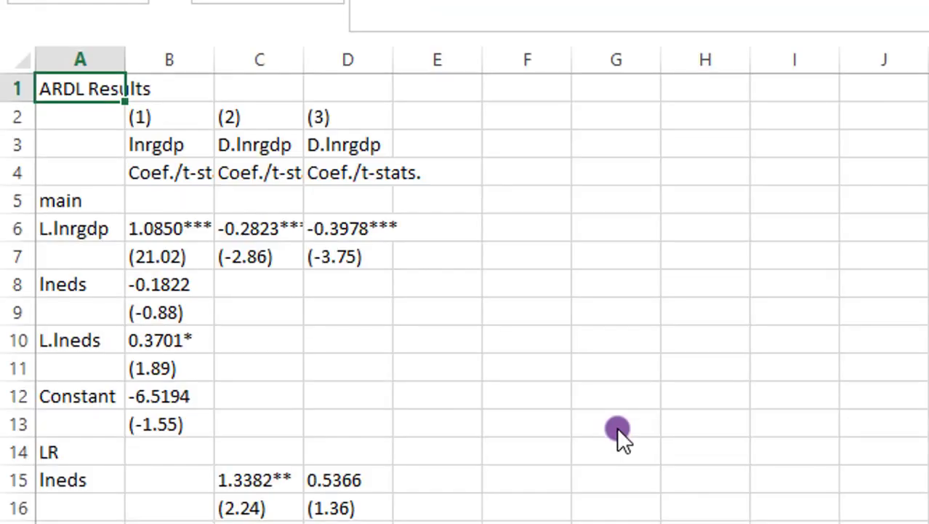
- Widen columns A–D of the three-model ARDL table and scroll through it to check the figures
click(524, 448)
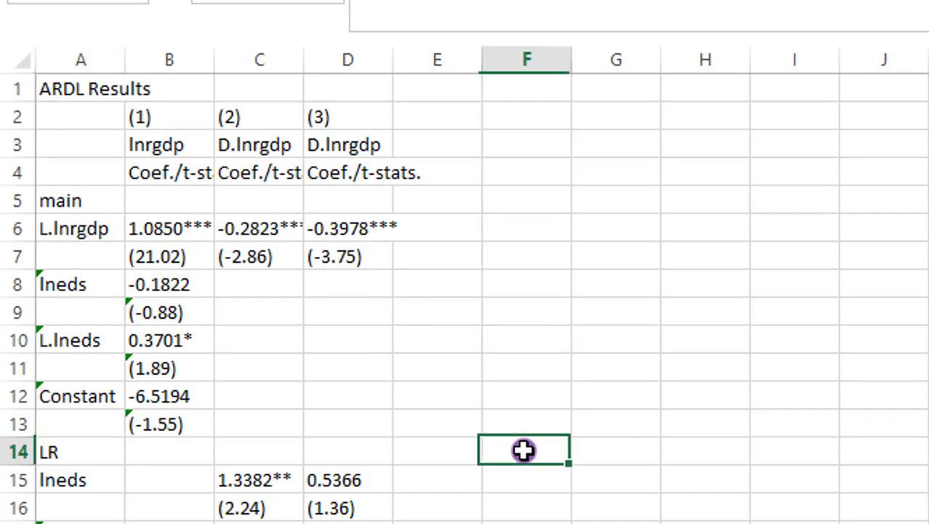
drag(213, 59, 261, 61)
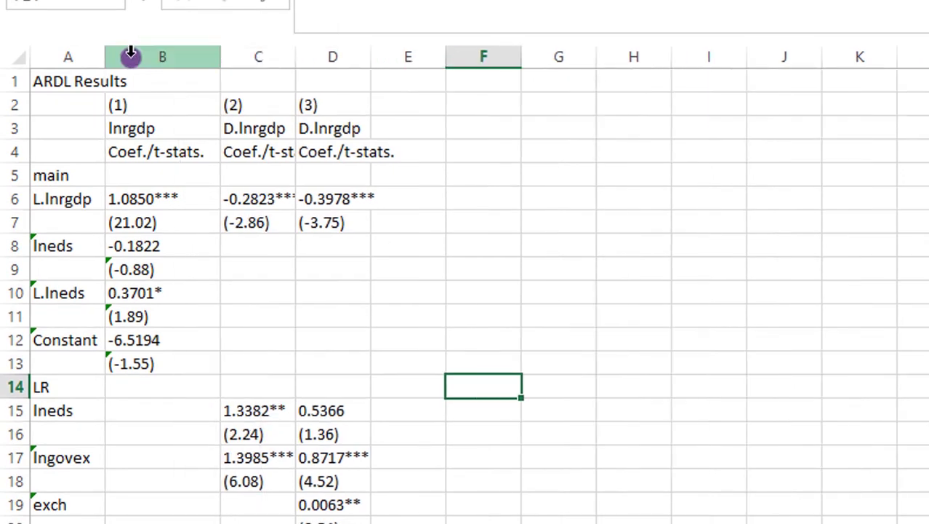
drag(106, 57, 145, 58)
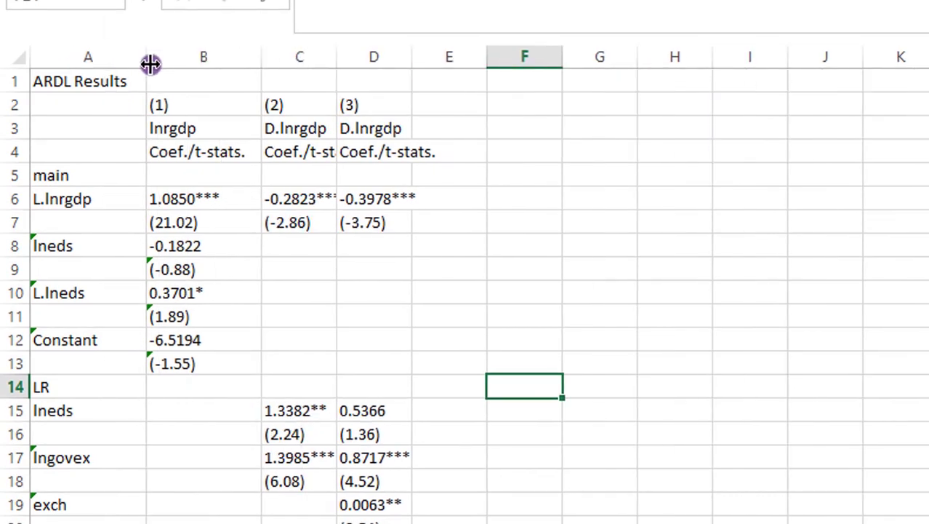
drag(340, 64, 411, 72)
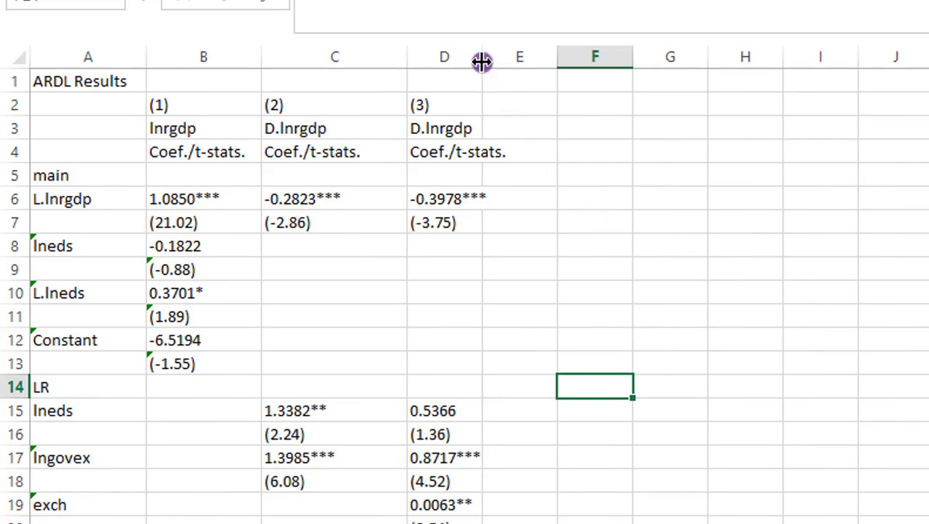
drag(483, 60, 551, 86)
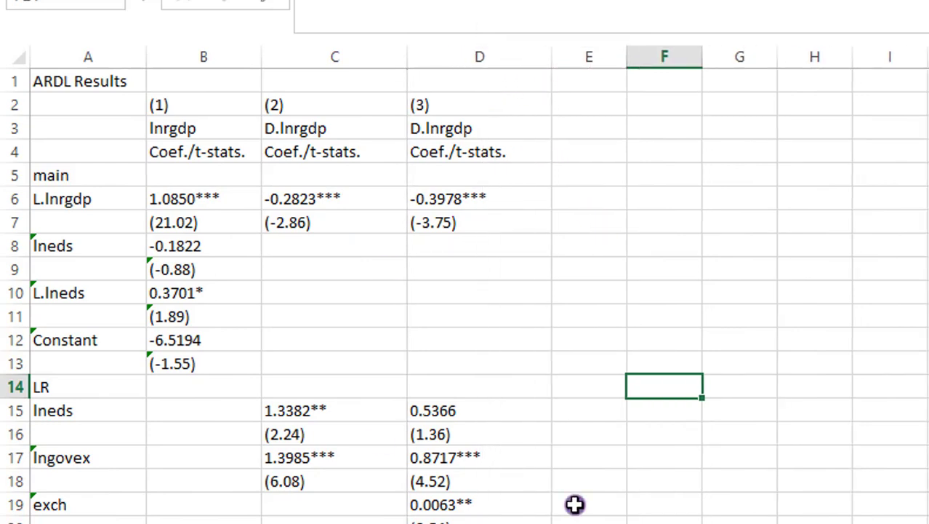
key(Down)
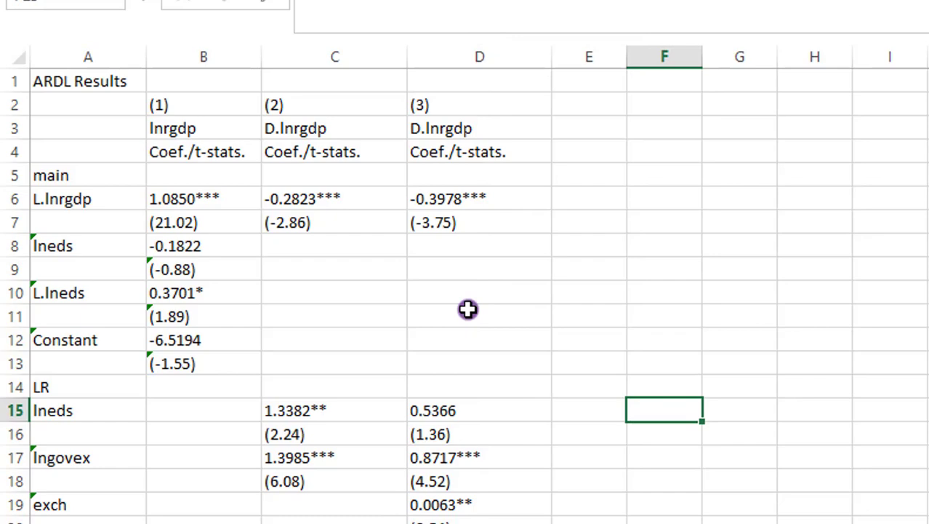
scroll(467, 309, down, 5)
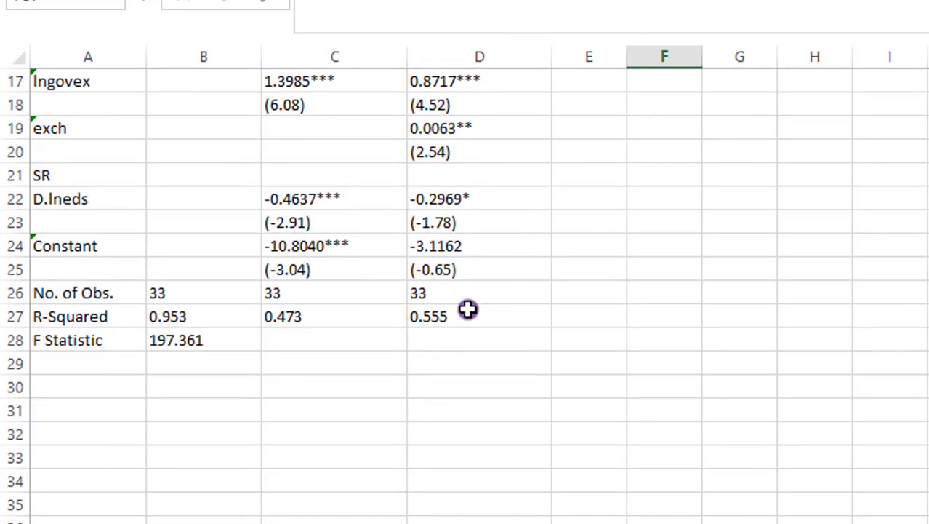
key(Up)
key(Up)
key(Up)
key(Up)
key(Up)
key(Up)
key(Up)
key(Up)
key(Up)
key(Up)
key(Up)
key(Up)
key(Up)
key(Up)
key(Up)
key(Up)
key(Up)
key(Up)
key(Up)
key(Up)
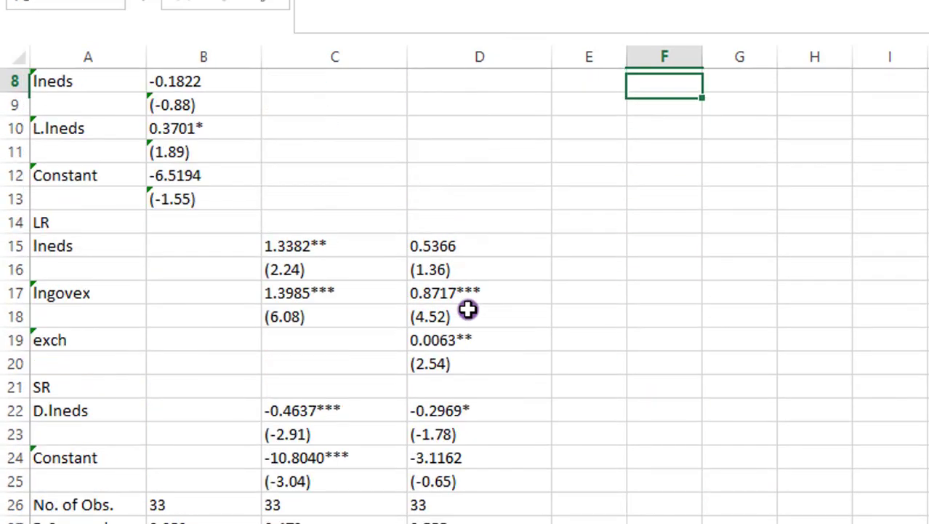
key(Up)
key(Up)
key(Up)
key(Up)
key(Up)
key(Up)
key(Up)
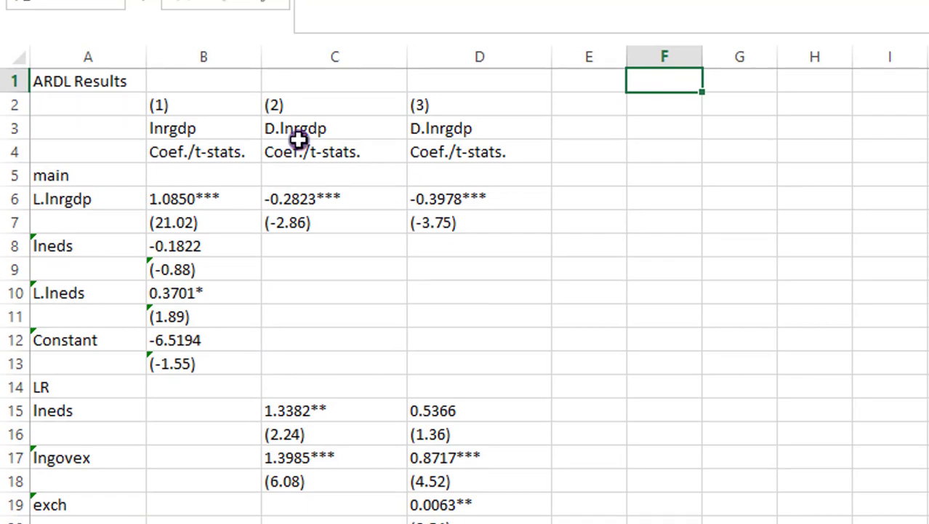
- Run the stepwise VAR lines 153–157, through eststo clear, with Ctrl+D
click(480, 523)
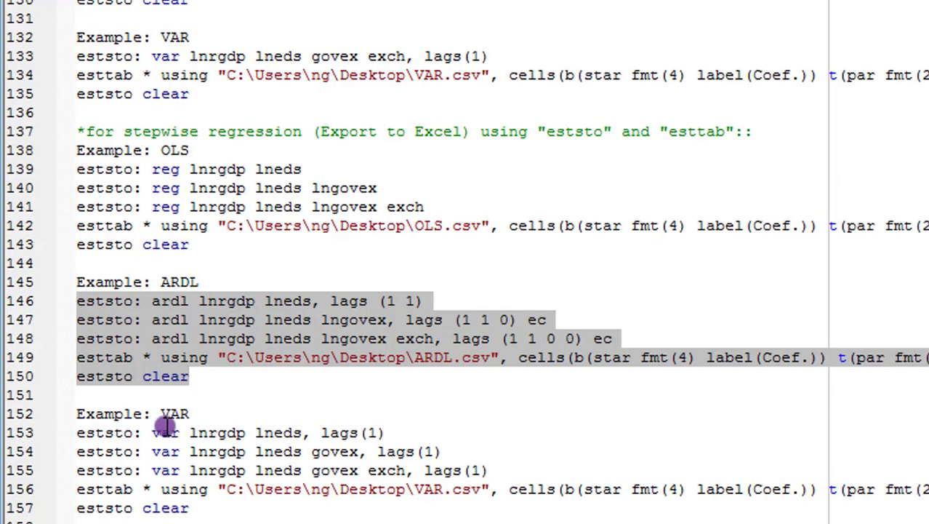
click(177, 470)
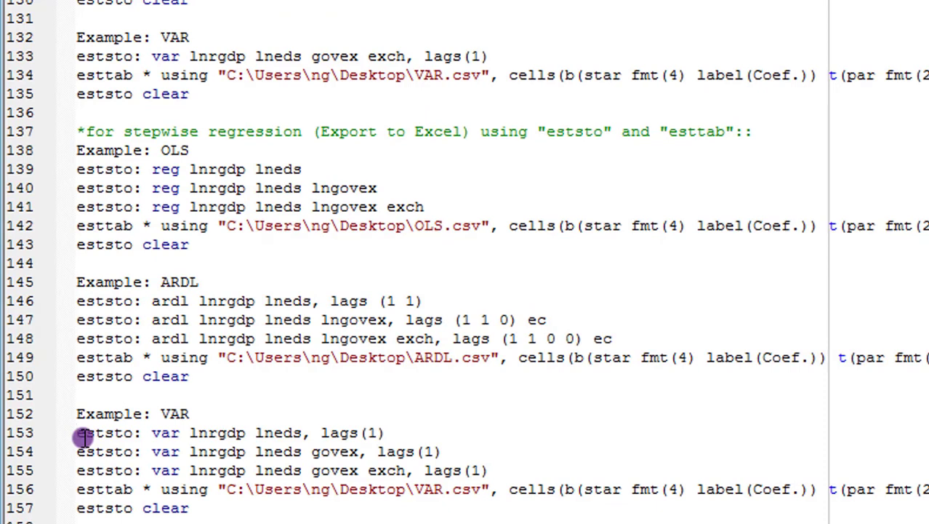
key(shift+Down)
key(shift+Down)
key(shift+Down)
key(shift+Down)
key(shift+End)
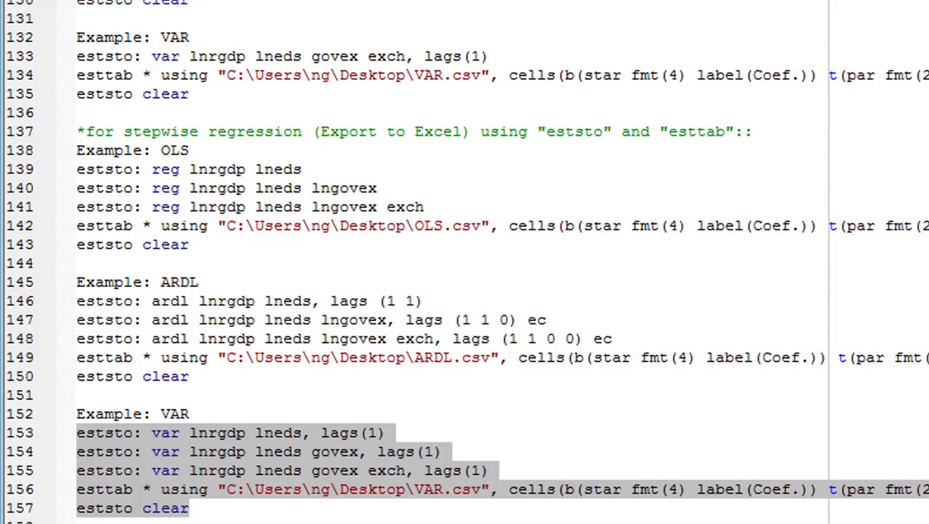
key(ctrl+d)
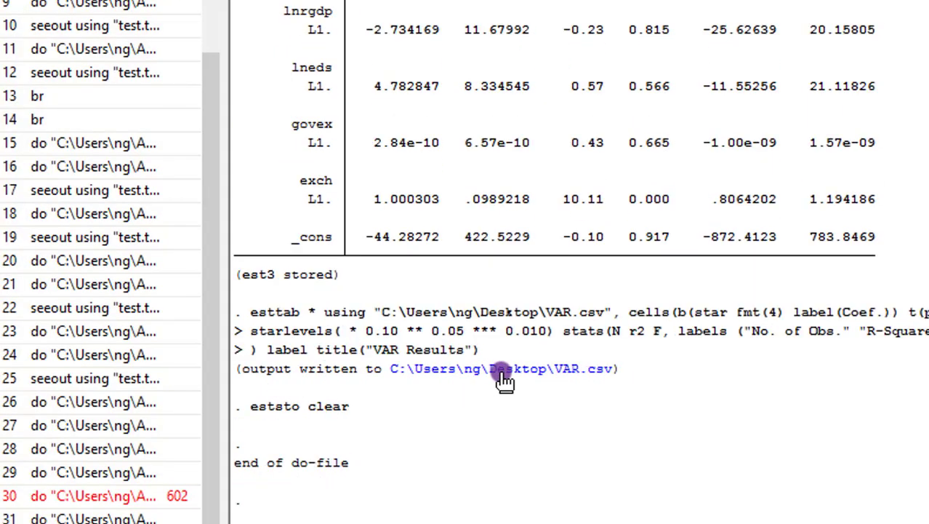
- Open VAR.csv in Excel and widen columns A, B and C to fit the labels and coefficients
click(558, 369)
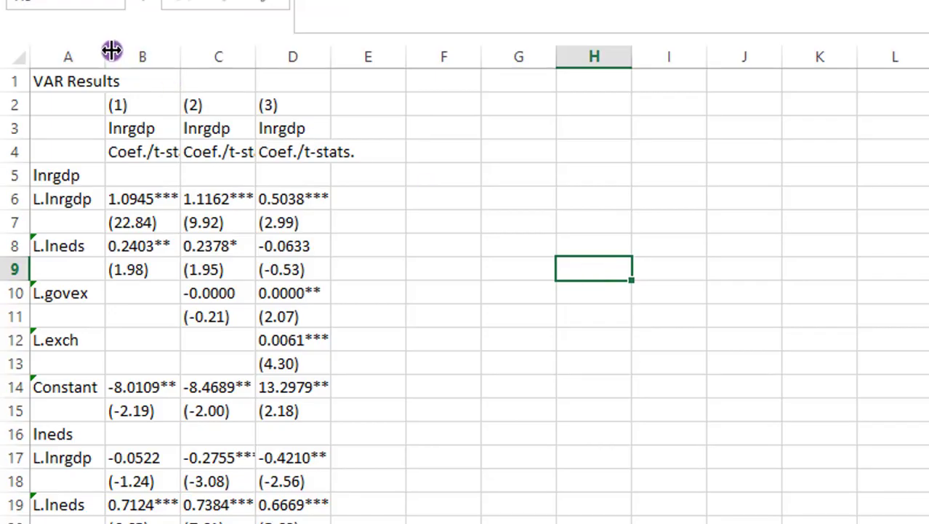
drag(106, 56, 140, 58)
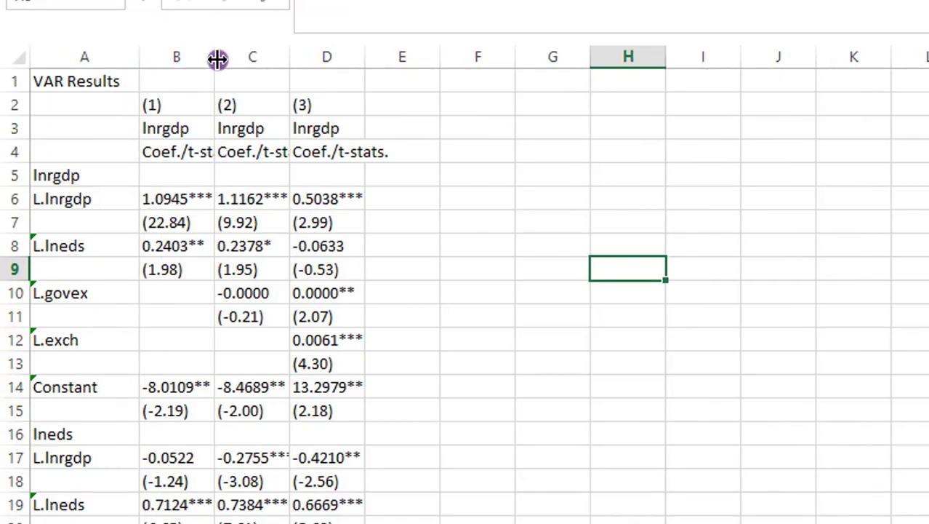
drag(216, 58, 288, 61)
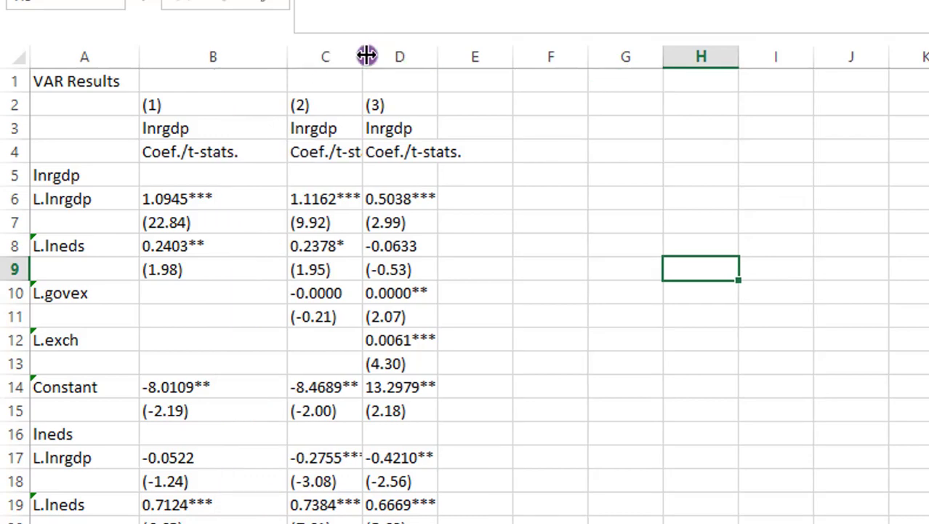
drag(363, 56, 438, 58)
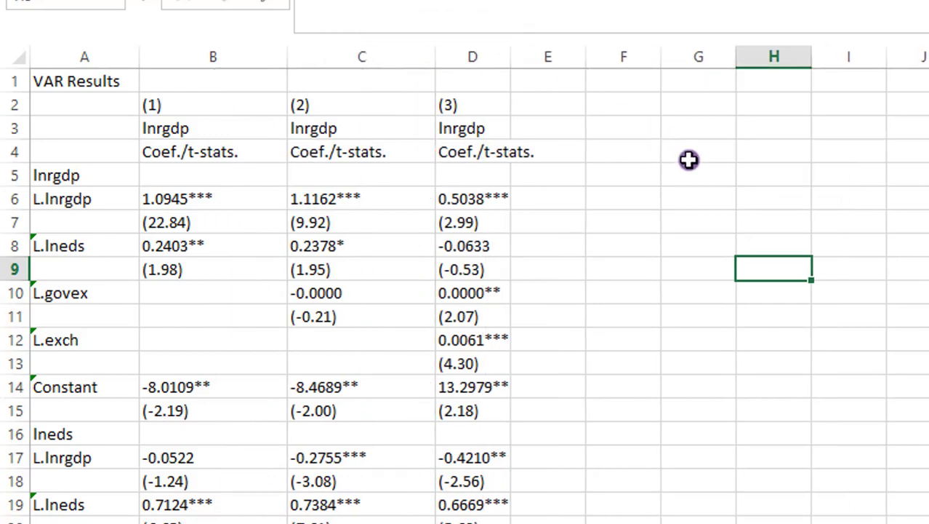
- Check the VAR table top to bottom, then select and copy the entire sheet
key(Down)
key(ctrl+Up)
scroll(689, 160, down, 2)
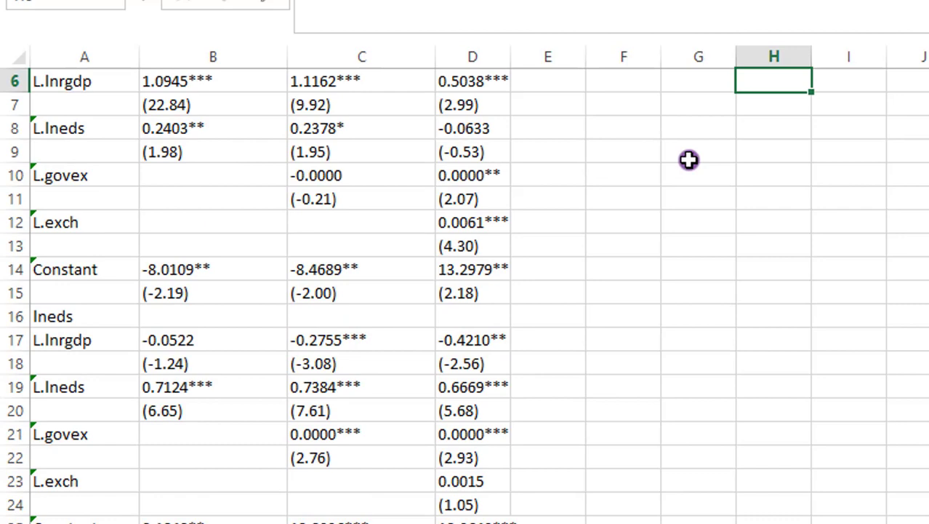
scroll(689, 160, up, 2)
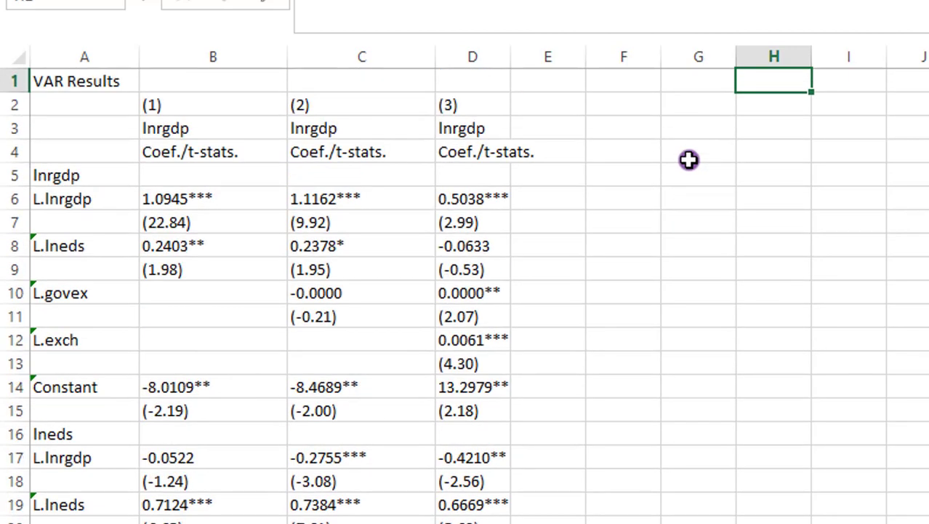
click(16, 58)
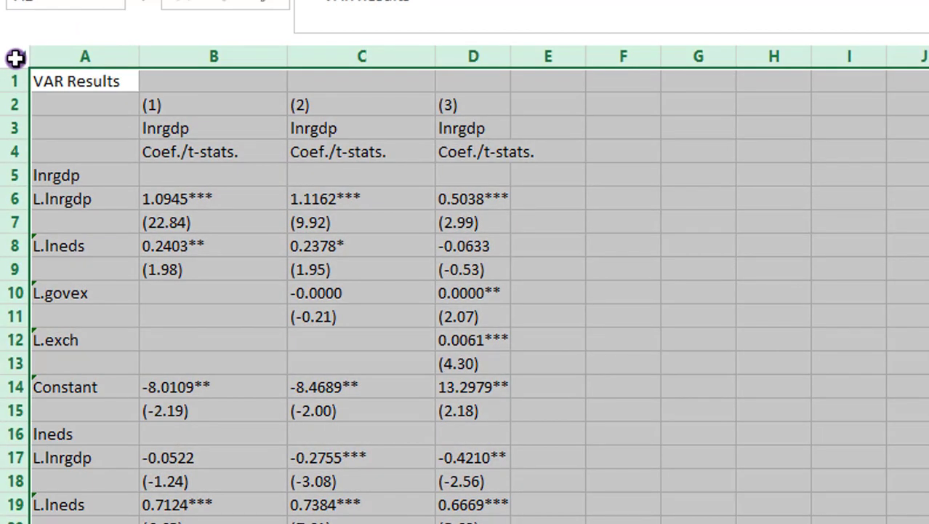
key(ctrl+c)
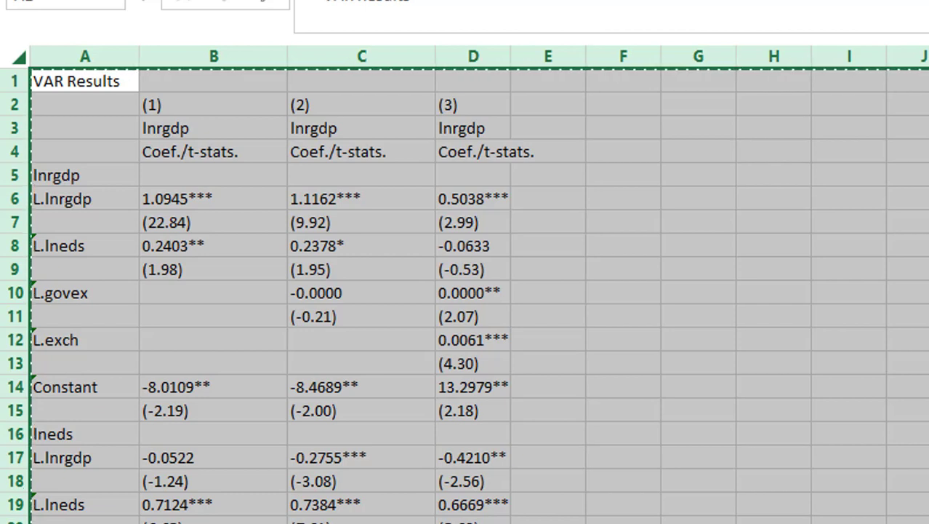
- Move down the do-file to the outreg2 'Export to MS Excel' section with OLS, ARDL and VAR examples
click(525, 264)
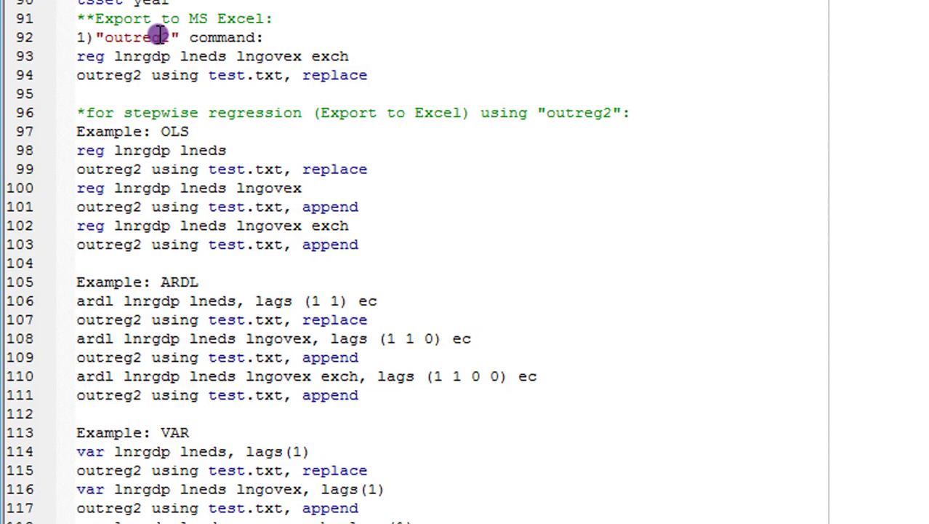
key(Down)
key(Down)
key(Down)
key(Down)
key(Down)
key(Down)
key(Down)
key(Down)
key(Down)
key(Down)
key(Down)
key(Down)
key(Down)
key(Down)
key(Down)
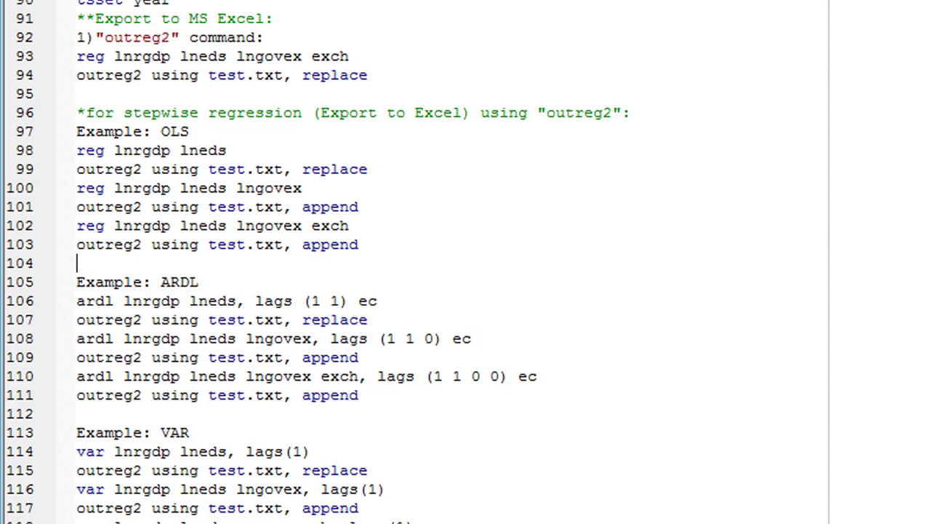